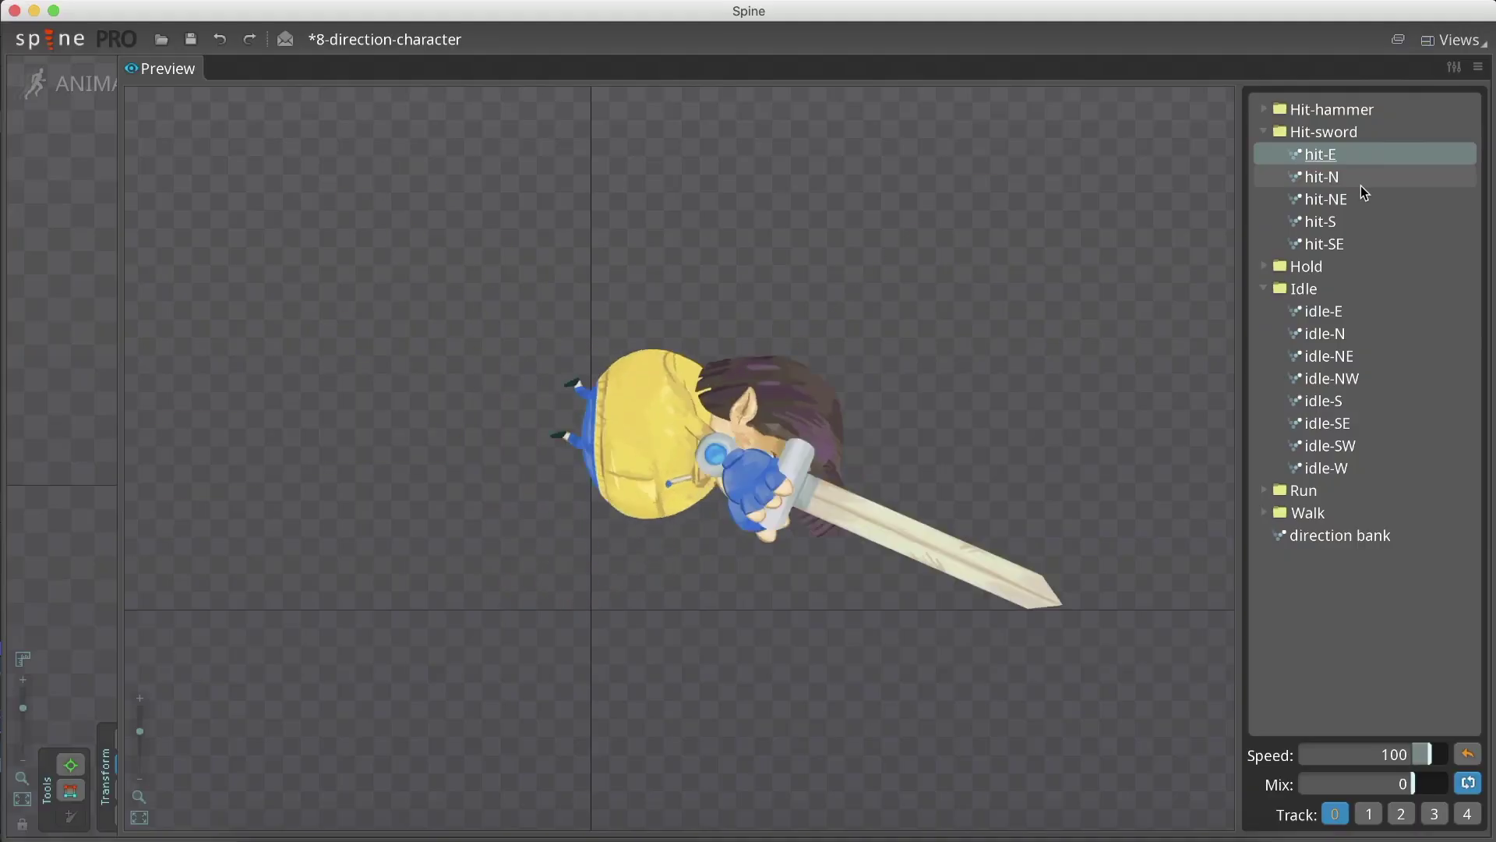
- Preview the hit-NE and then hit-S sword animations in Spine's Preview
click(1357, 198)
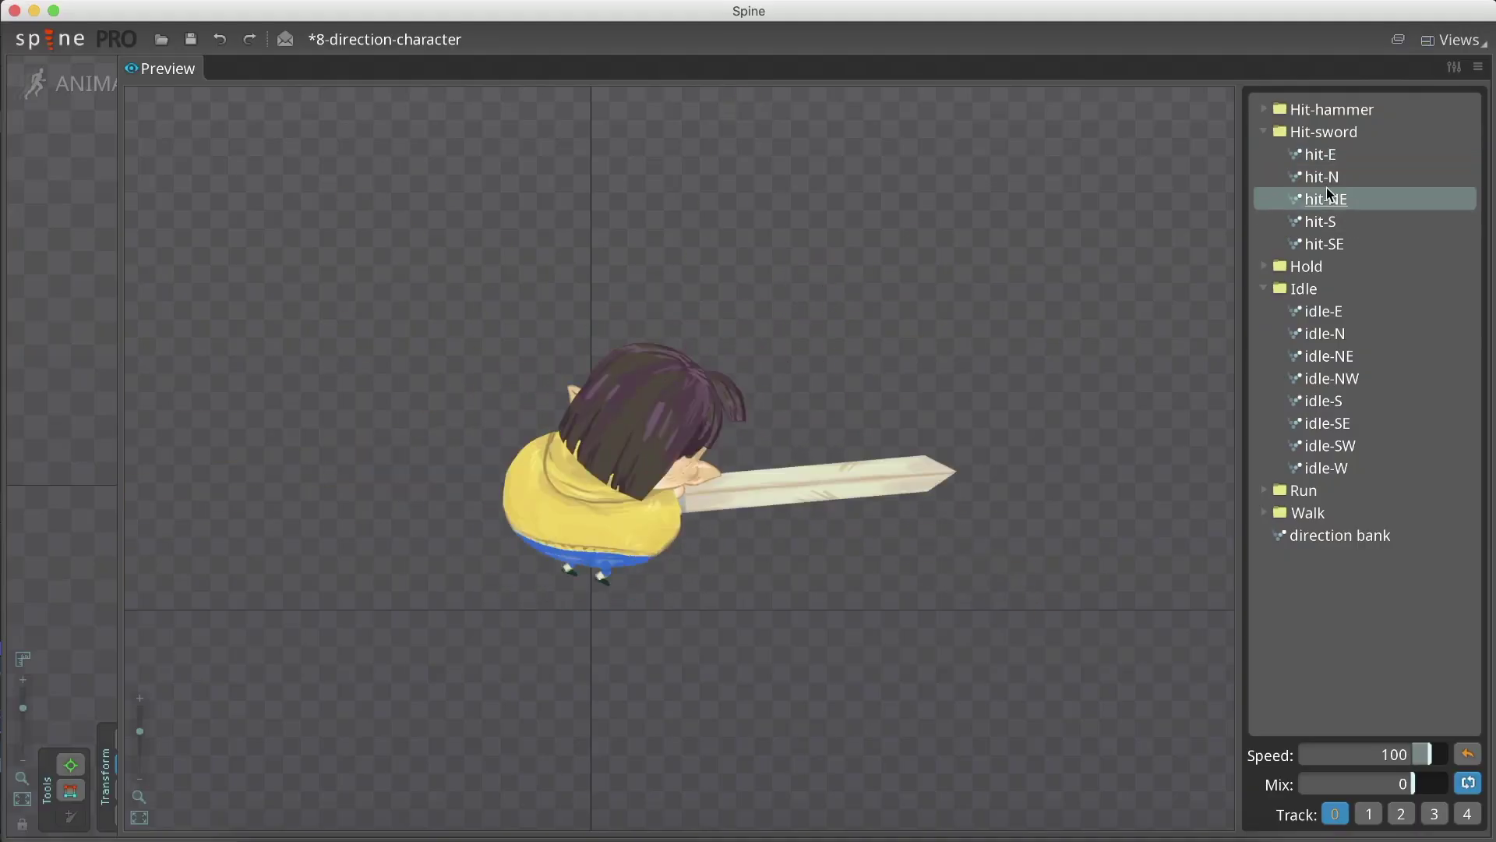
click(1325, 227)
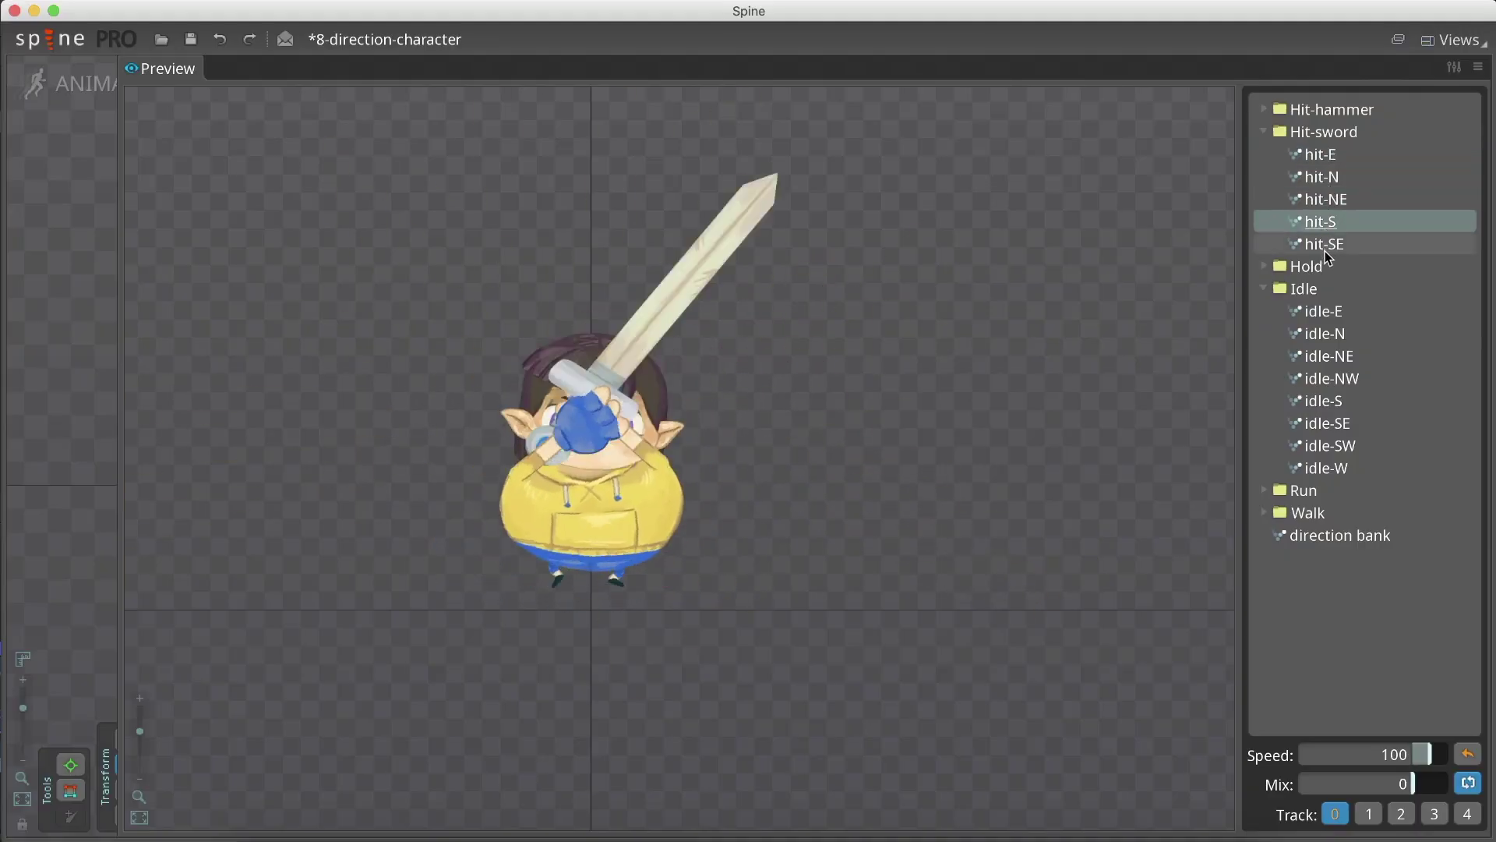
- Preview the south-east sword hit, then hide the S, E, N and NE direction views
click(1325, 249)
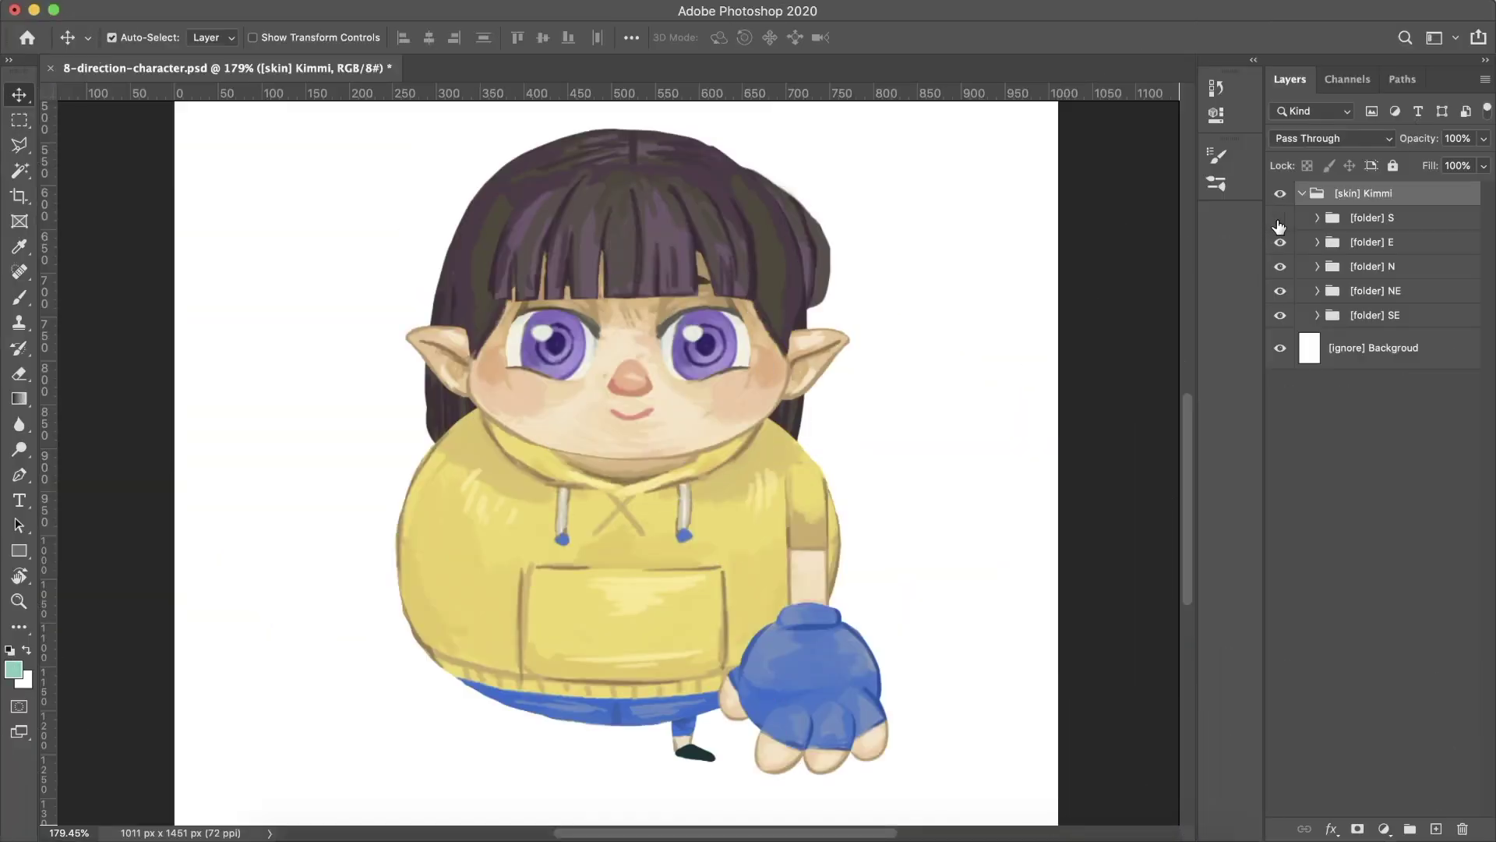
click(1280, 222)
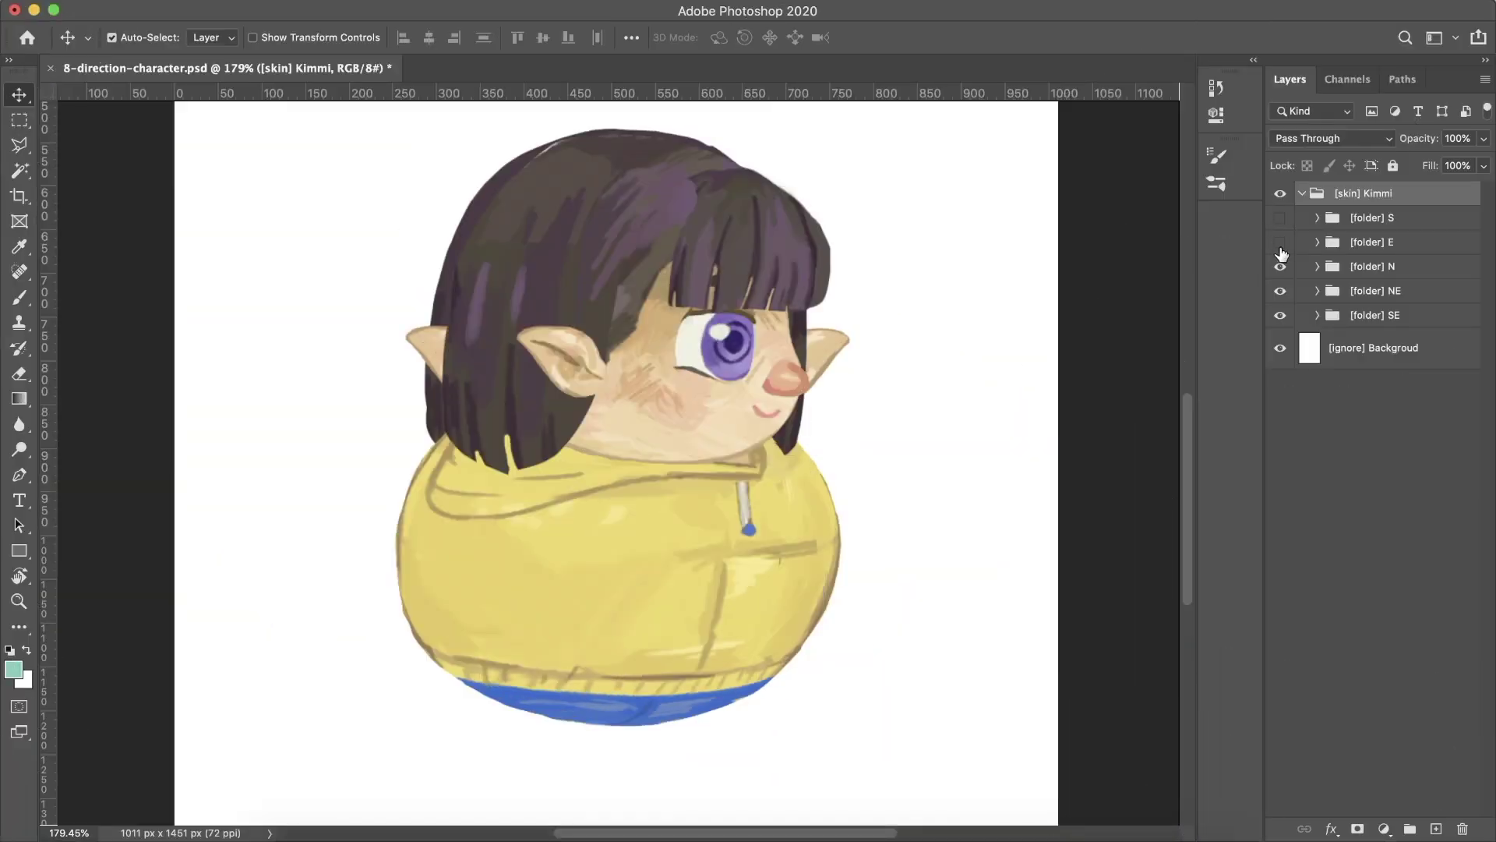
click(1280, 244)
click(1280, 266)
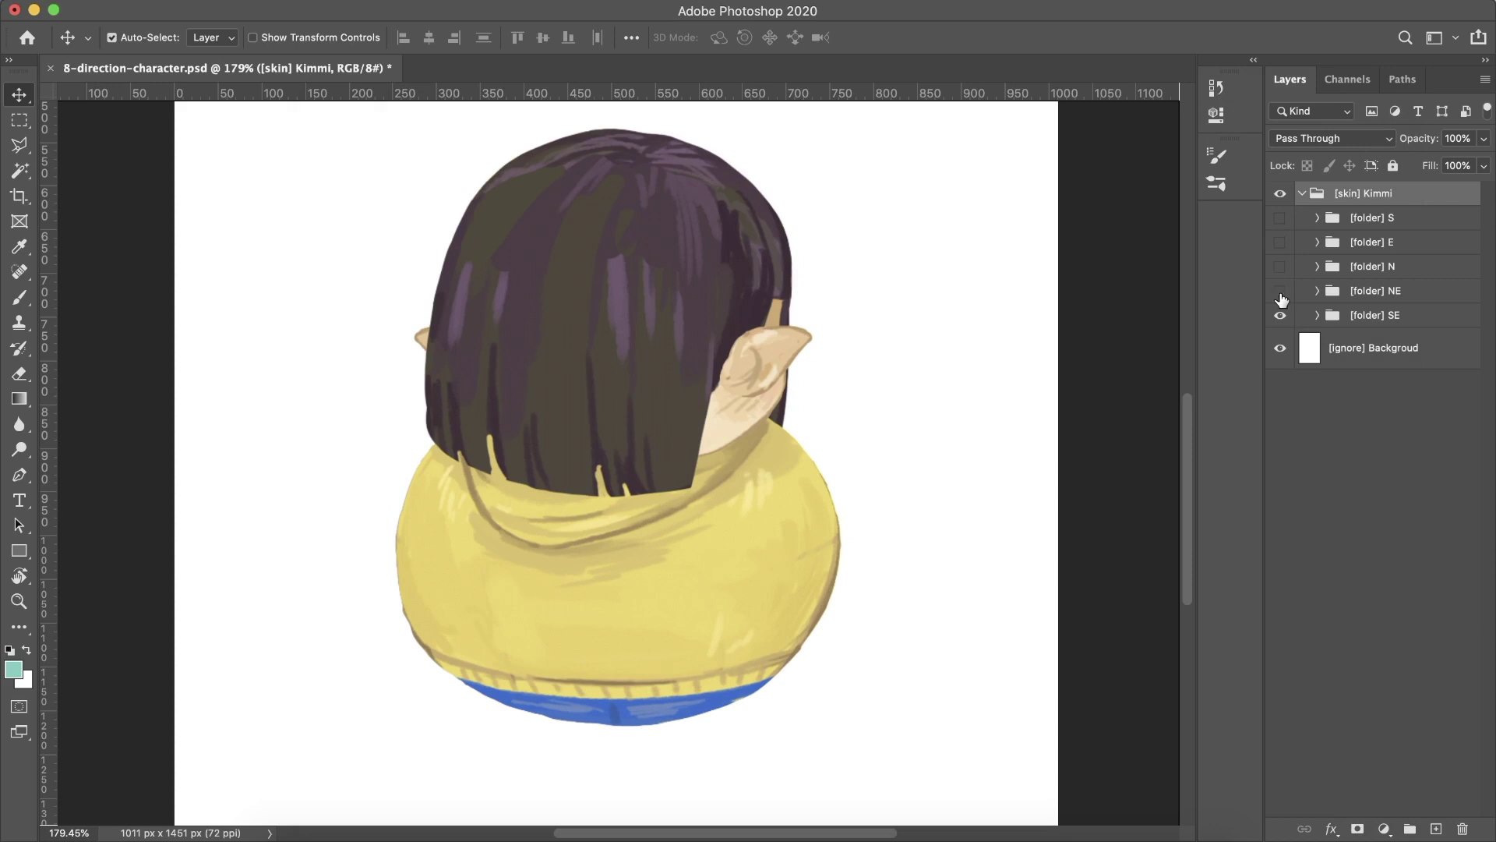
click(1281, 292)
- Show the S view with its slot layers listed, then switch the visible view to N, then E
click(1281, 217)
click(1318, 217)
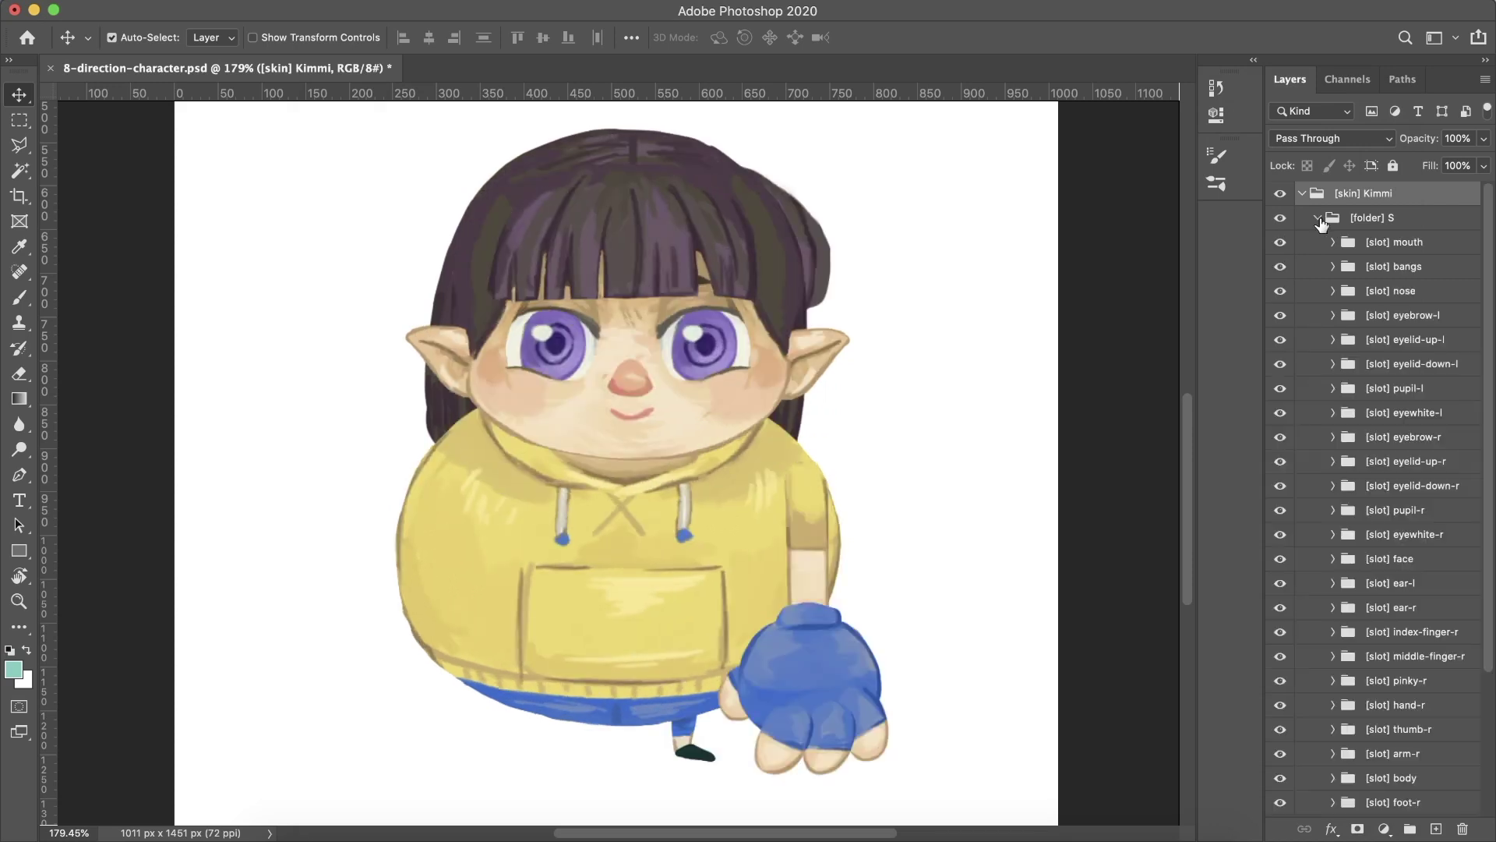
scroll(1348, 336, down, 5)
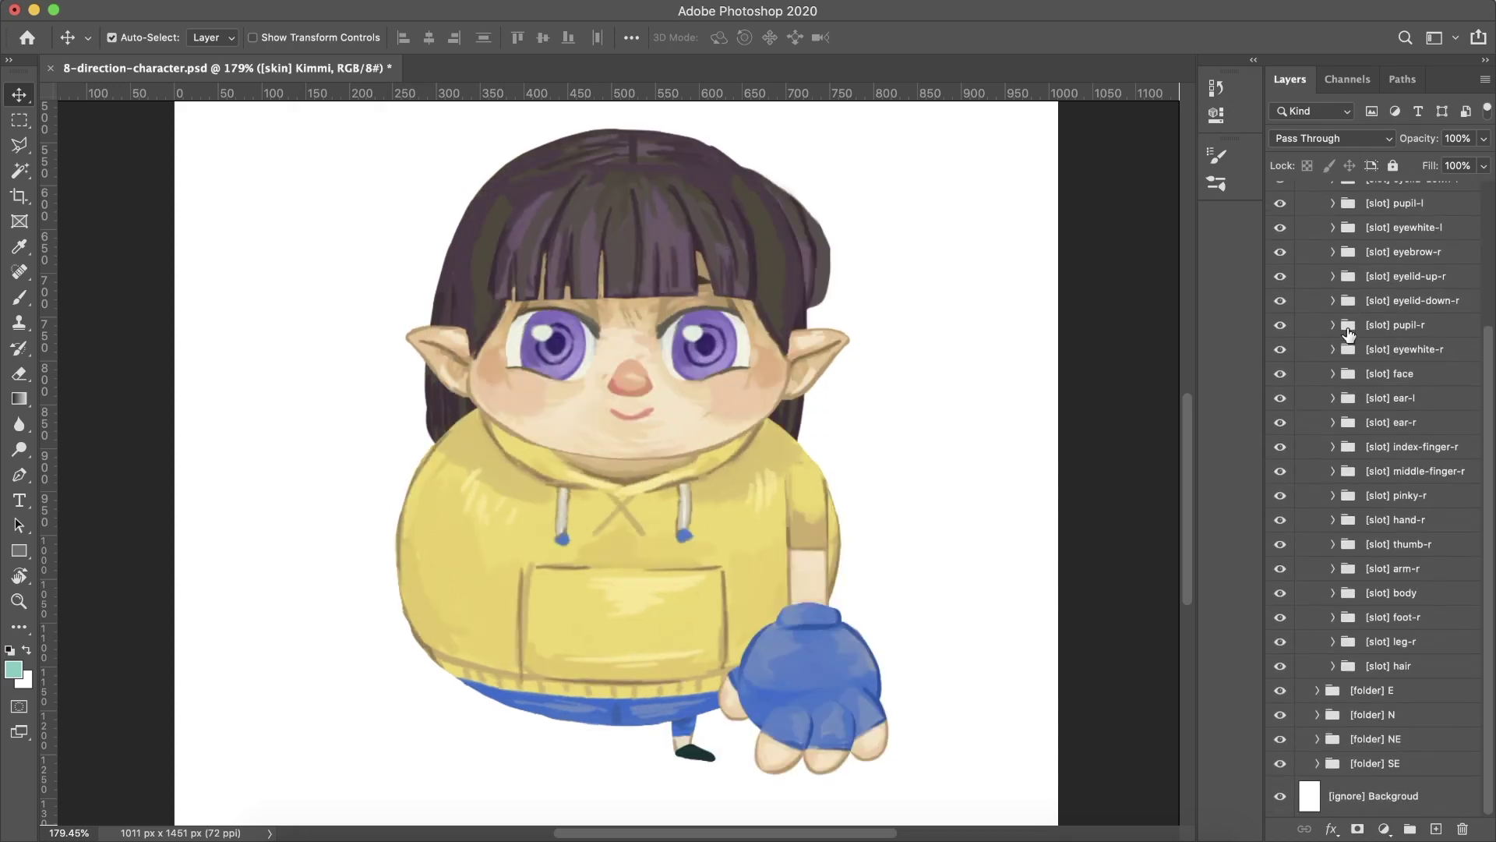
scroll(1348, 335, up, 3)
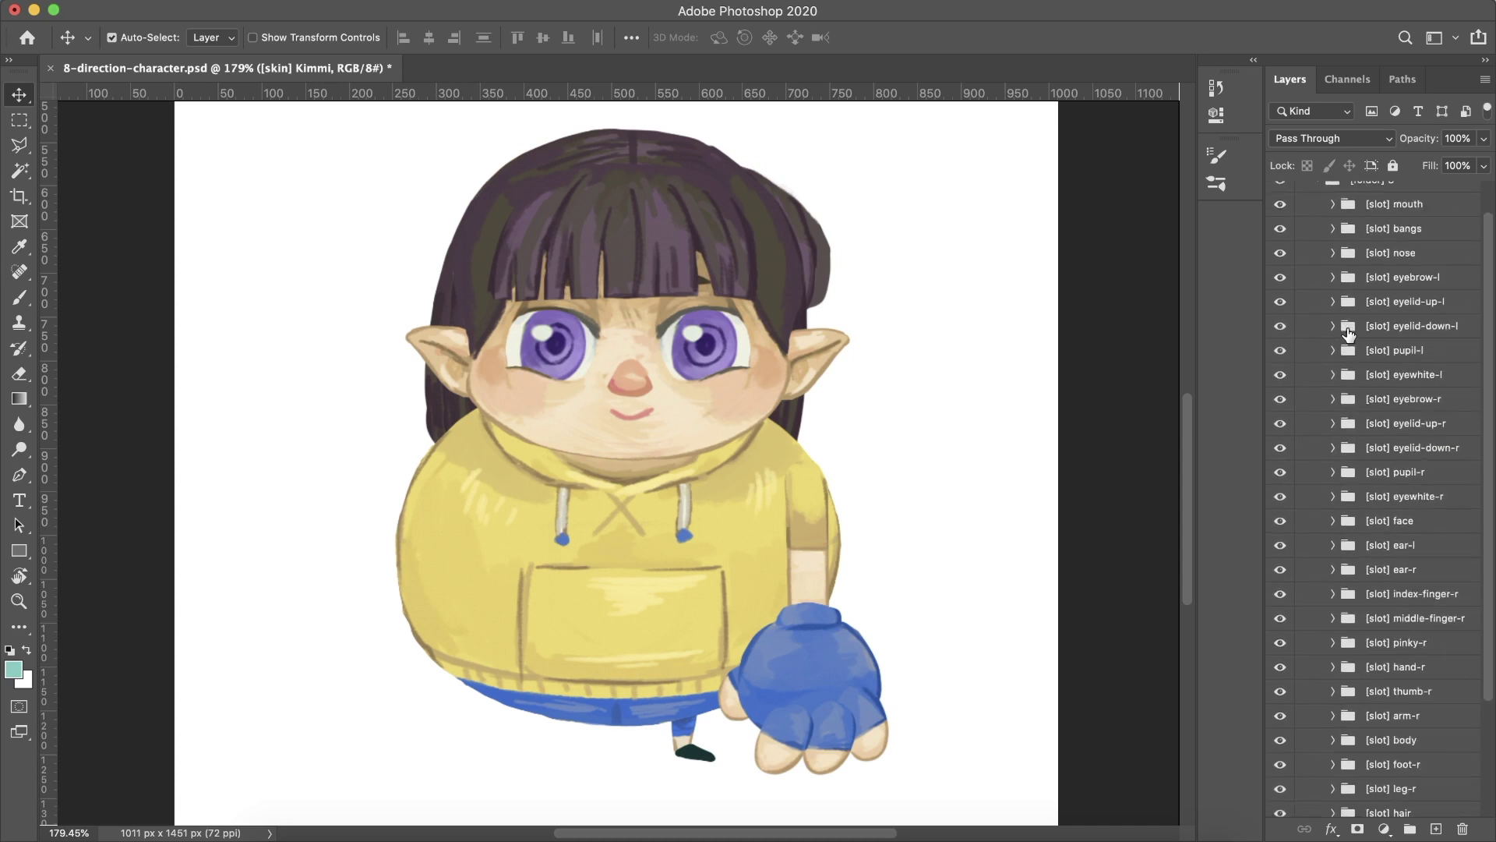
scroll(1347, 336, up, 2)
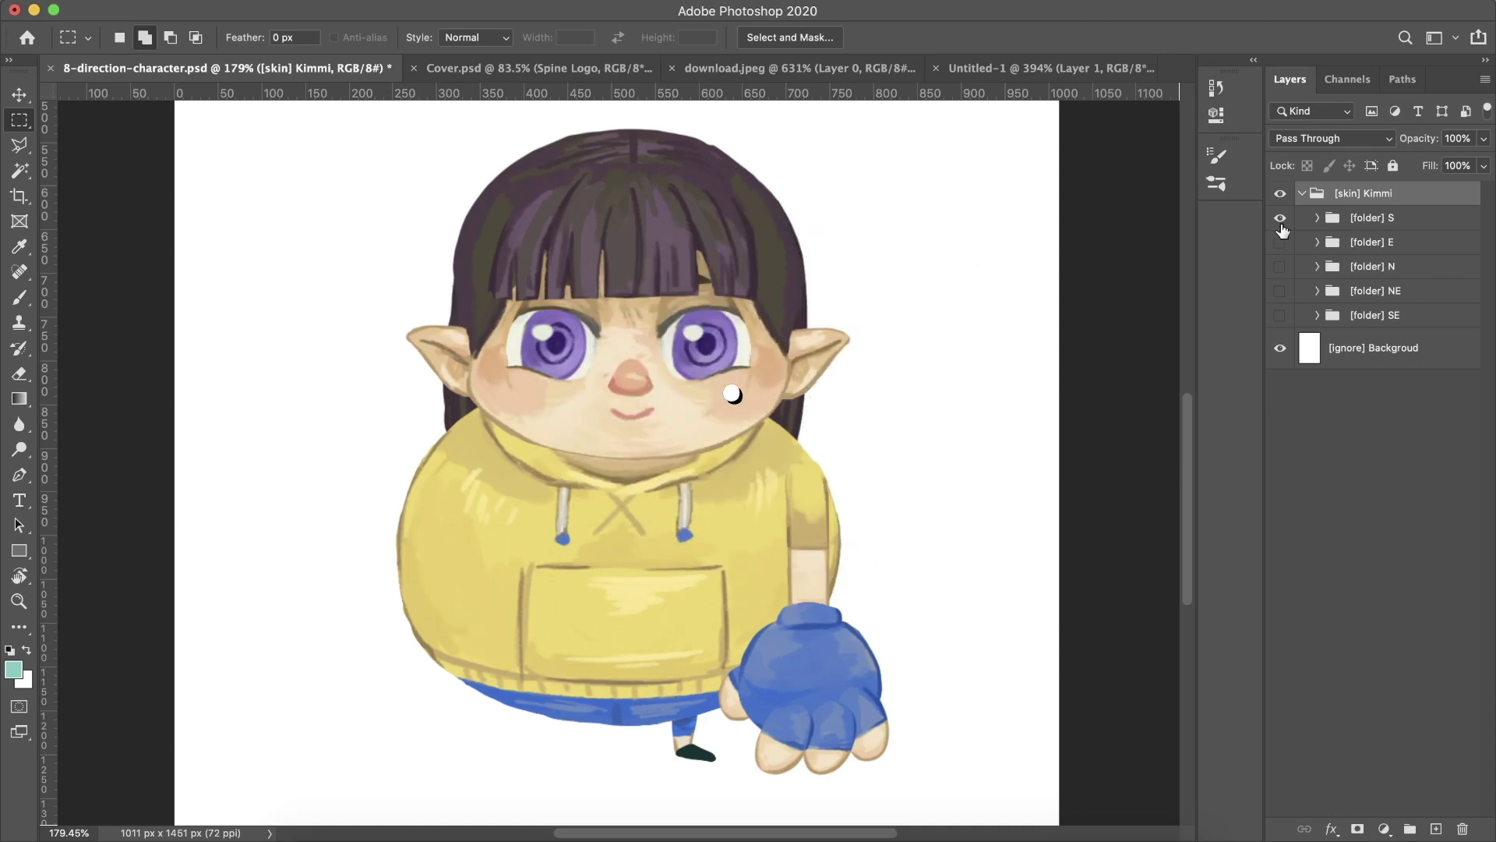
click(1280, 266)
click(1279, 218)
click(1281, 266)
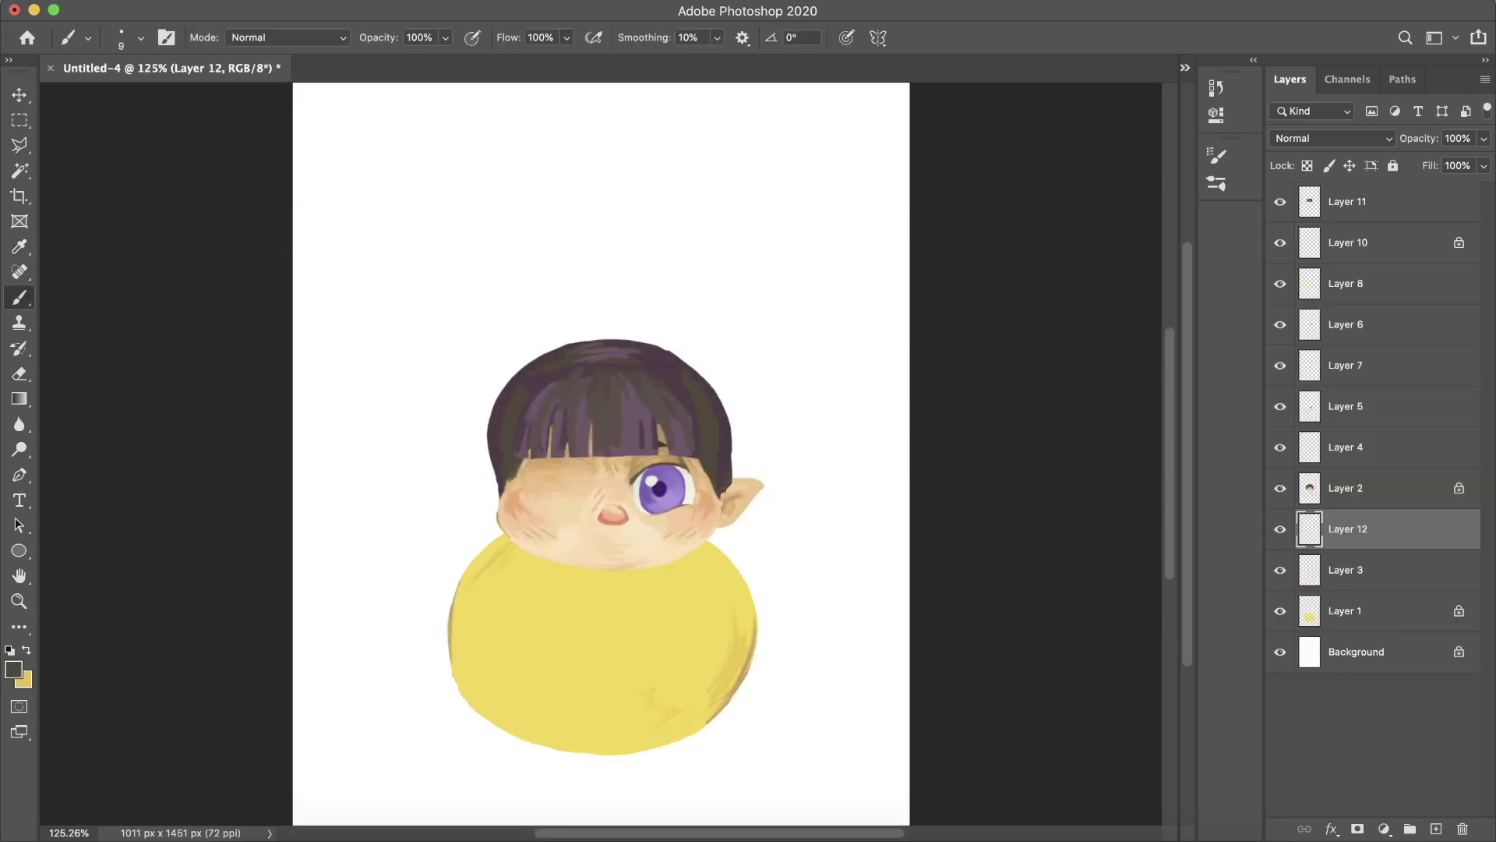
- Paint a thick dark neck stroke, sample the glove's blue on the finger layers, and collapse Group 1
key(bracketright)
key(bracketright)
key(bracketright)
drag(702, 564, 531, 562)
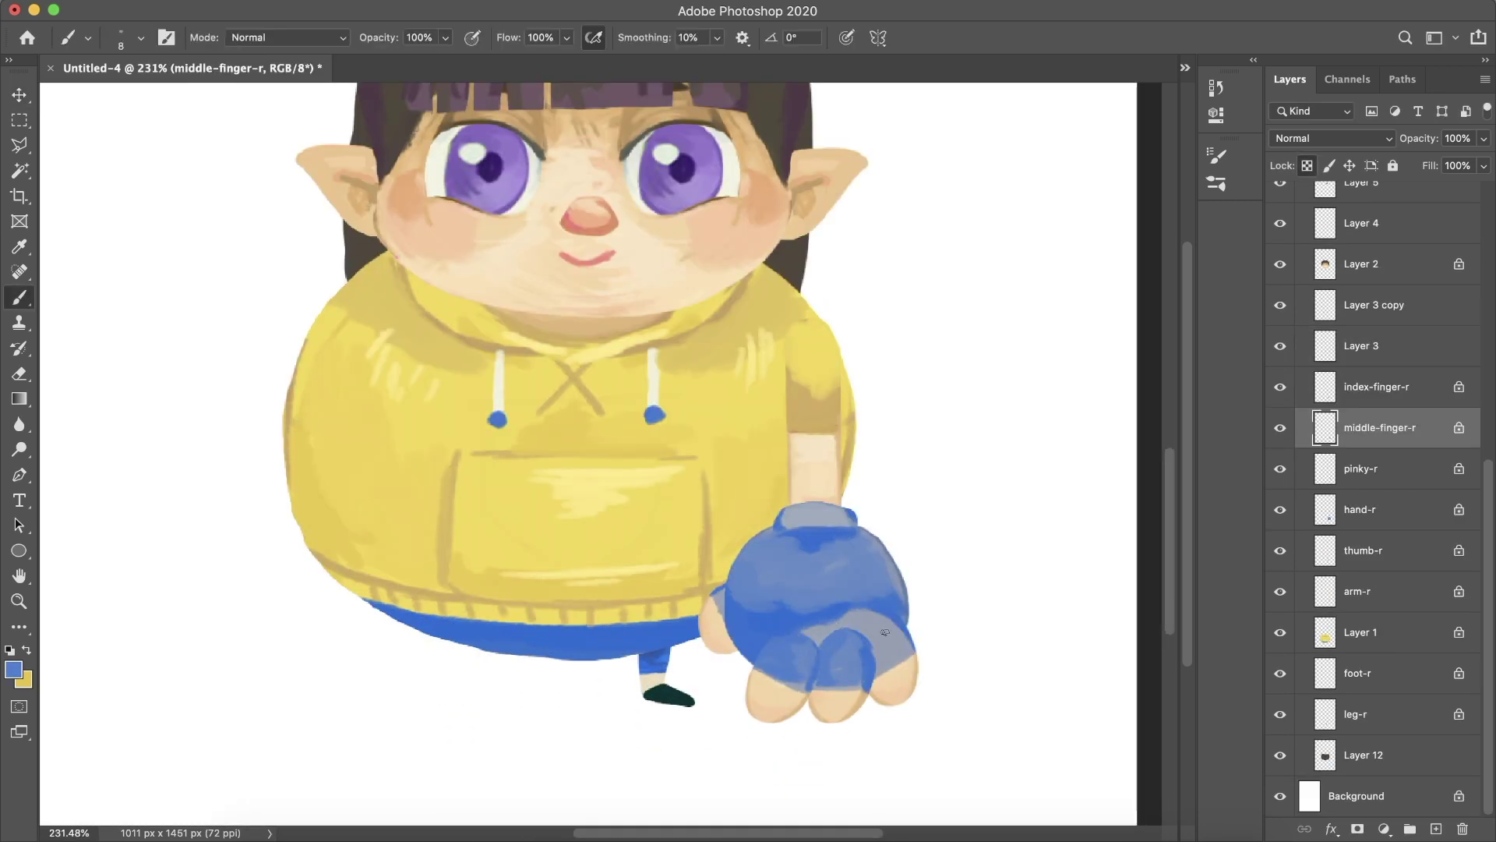
key(alt+bracketleft)
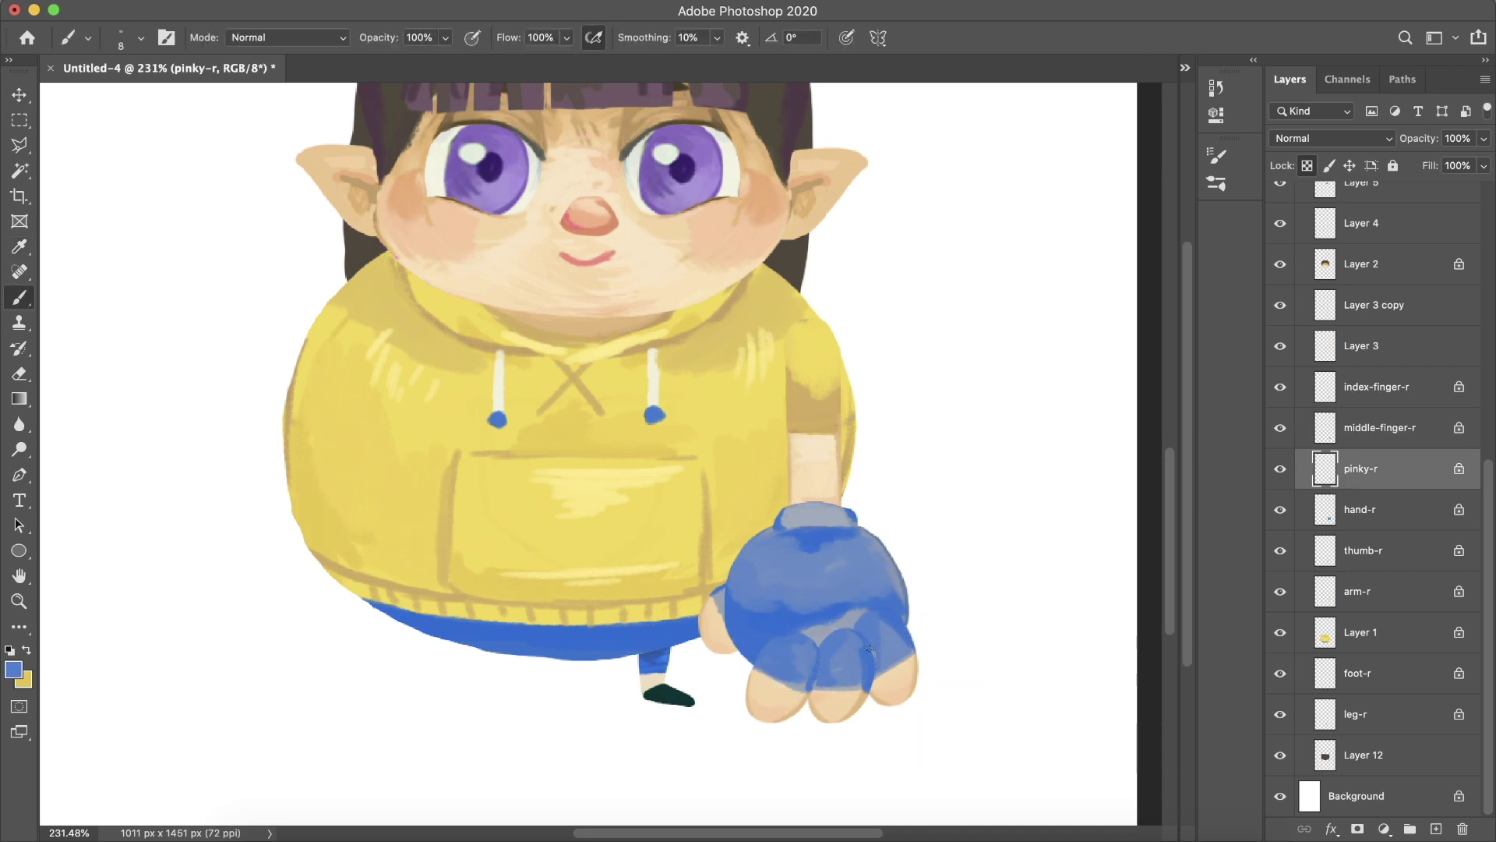
key(alt+bracketright)
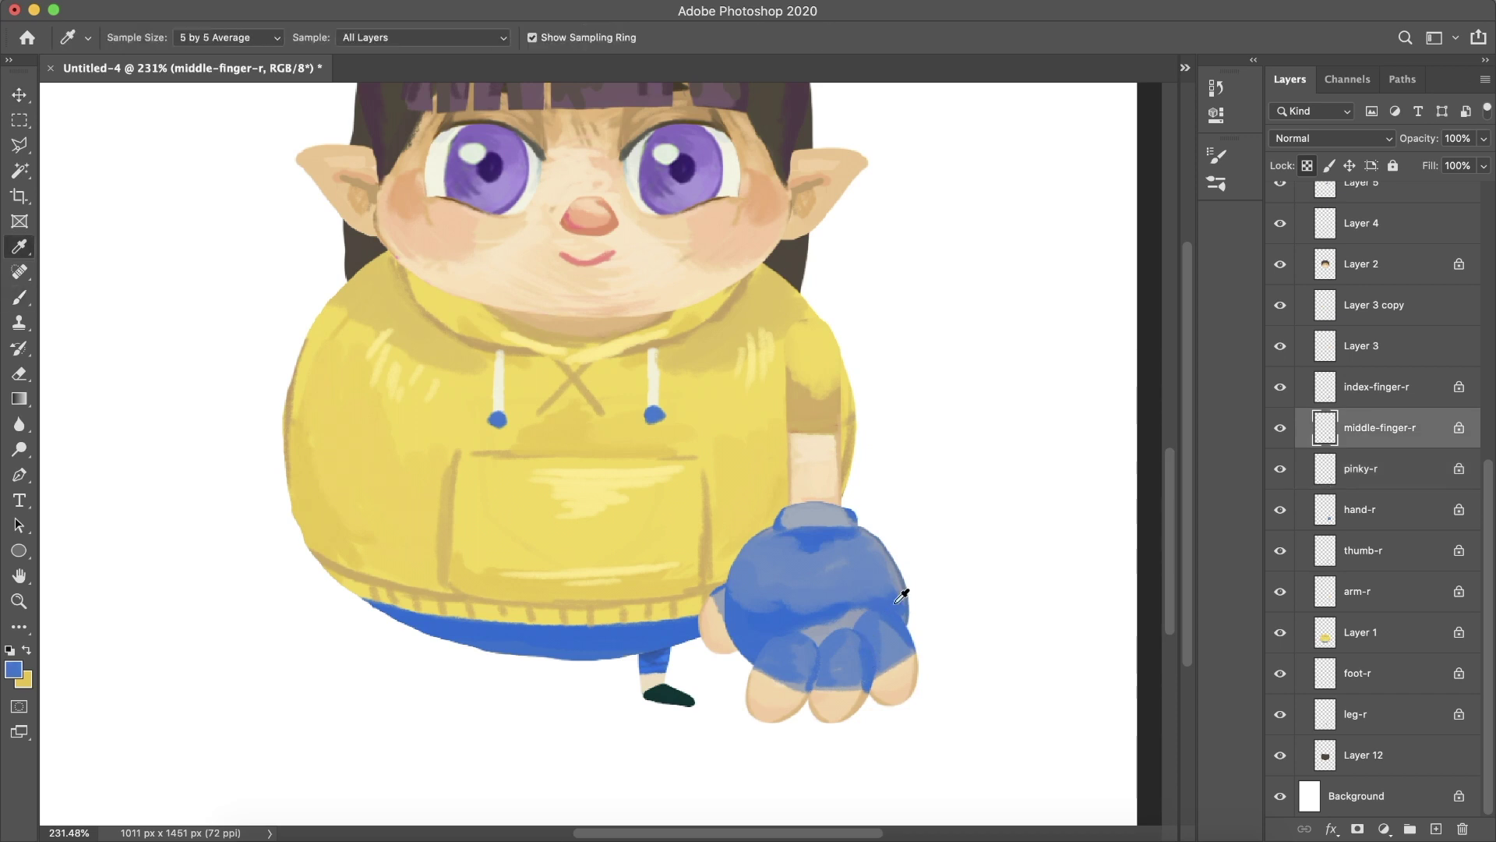
ctrl+click(836, 619)
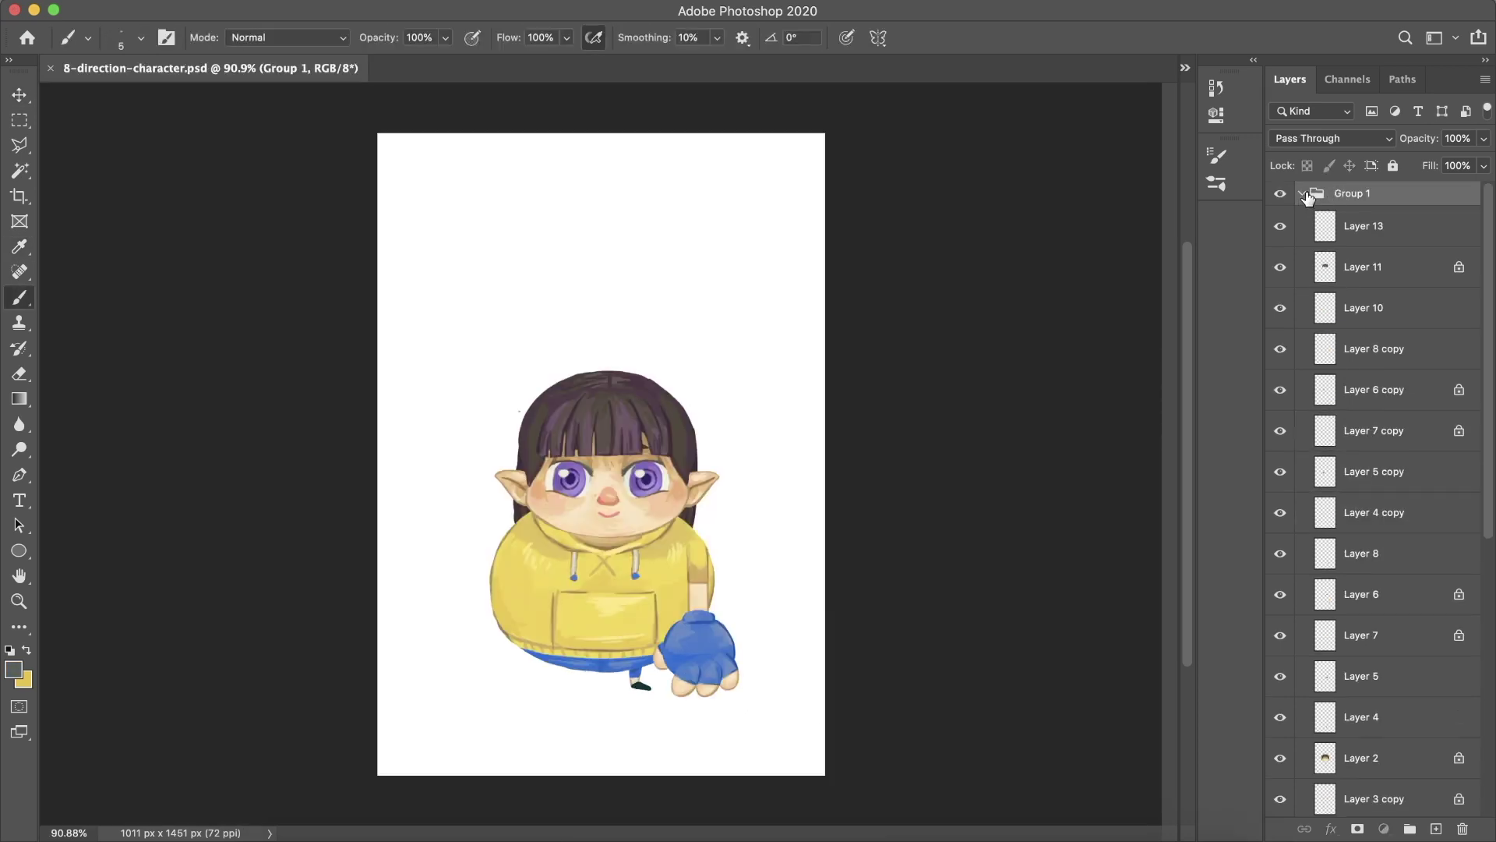
click(1303, 195)
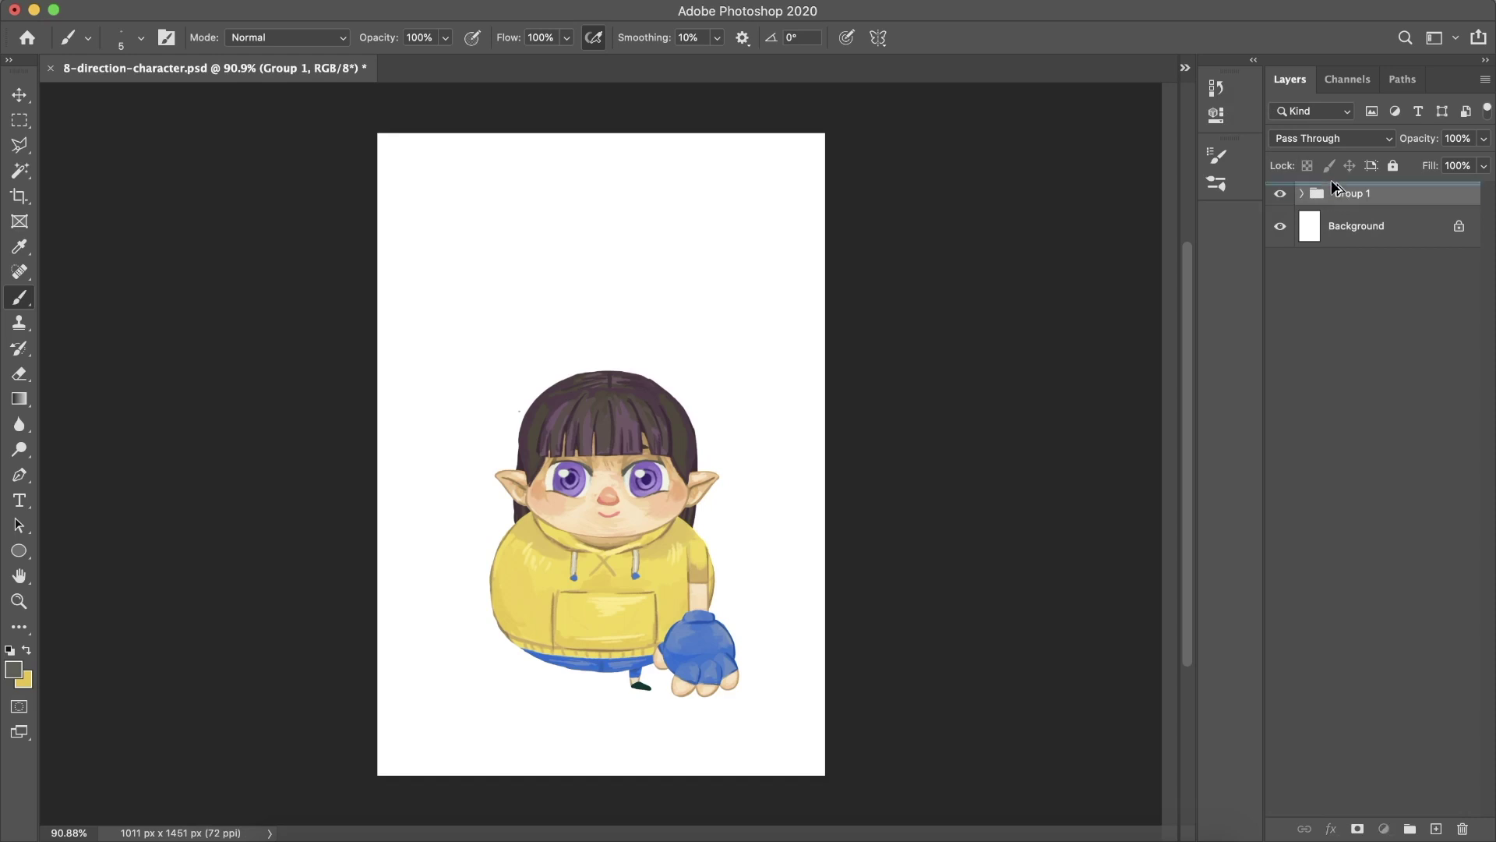
- Duplicate Group 1 and delete the eye, nose and mouth layers from the copy
key(ctrl+j)
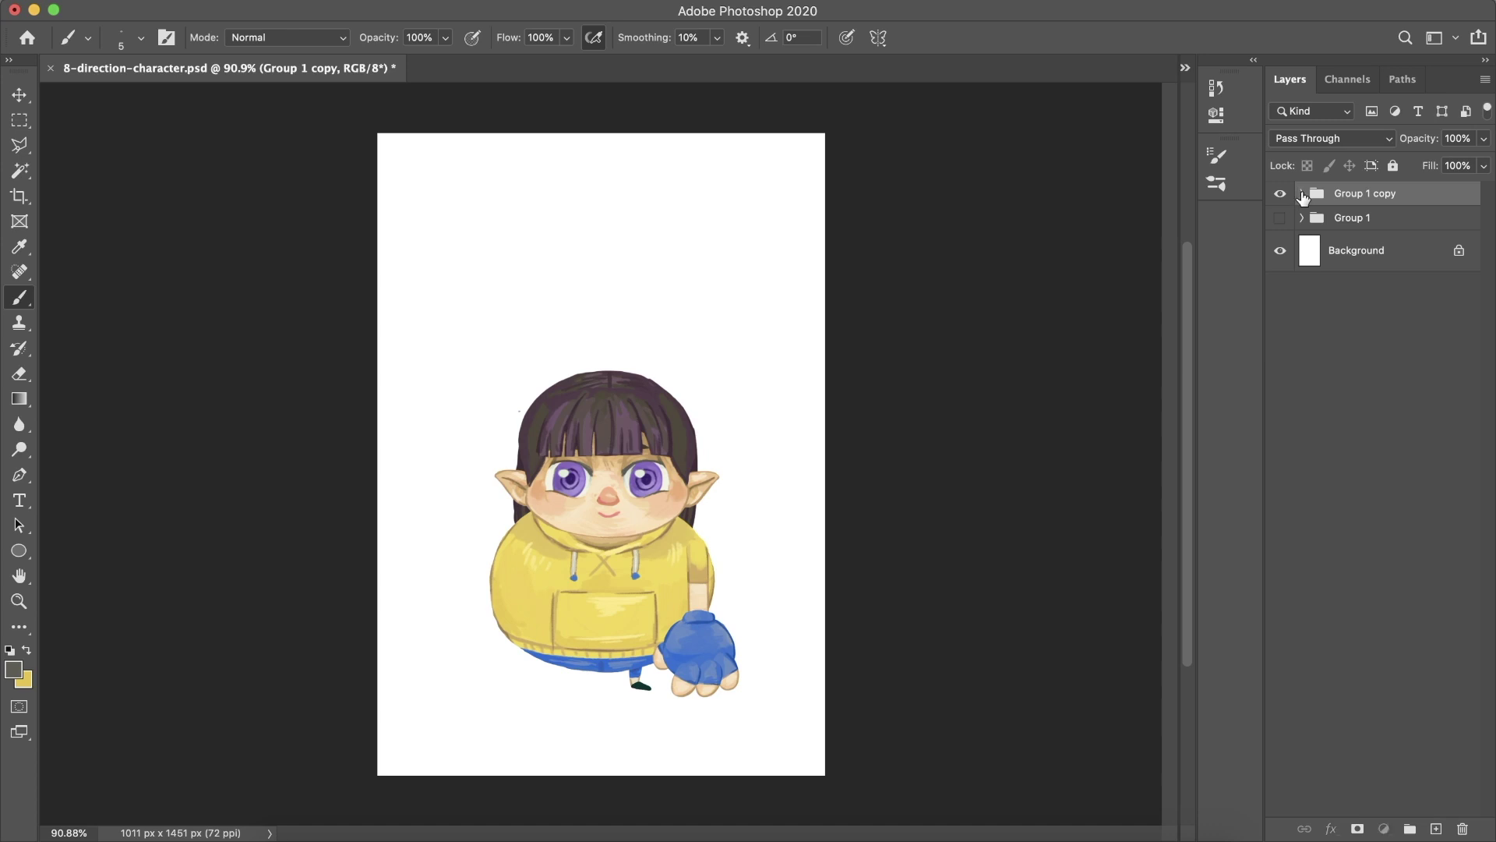
click(1304, 194)
key(v)
click(631, 491)
key(Delete)
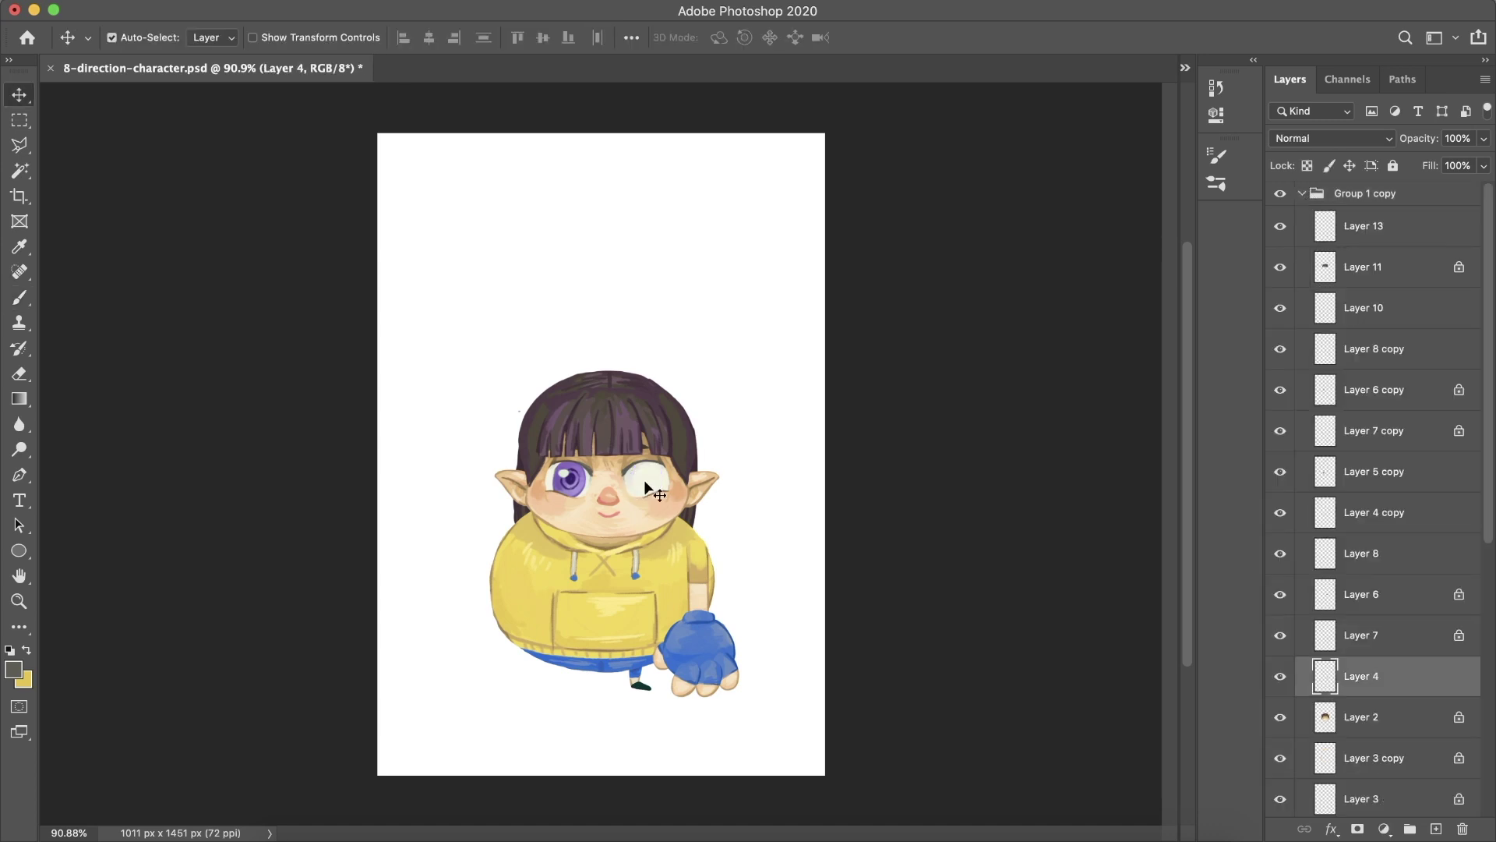
key(Delete)
click(650, 456)
key(Delete)
click(569, 475)
key(Delete)
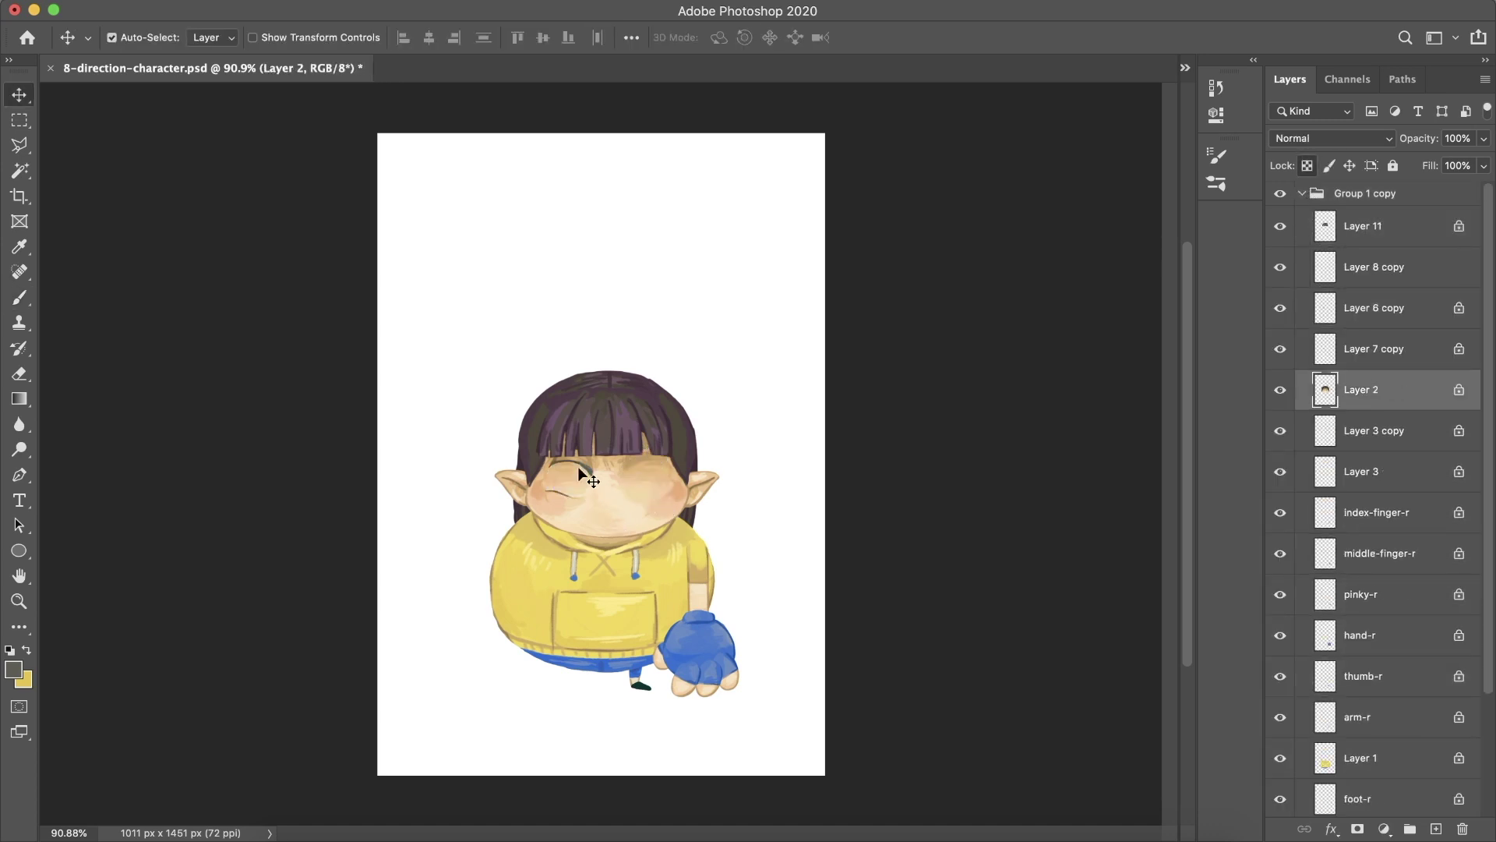
key(Delete)
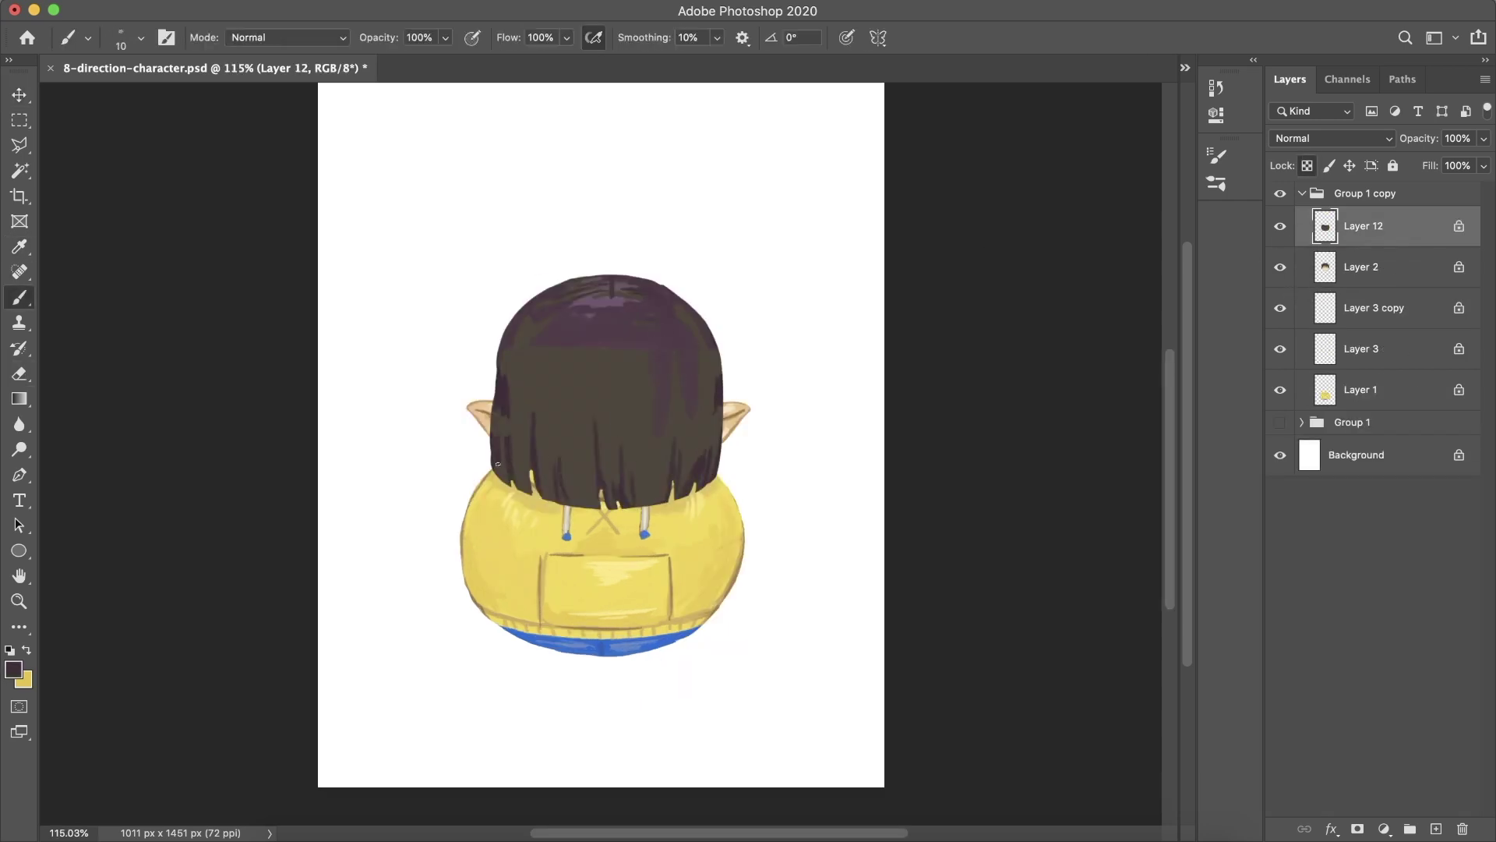
- Sample the hair and skin colours and paint yellow over the hoodie's face patch
alt+click(532, 321)
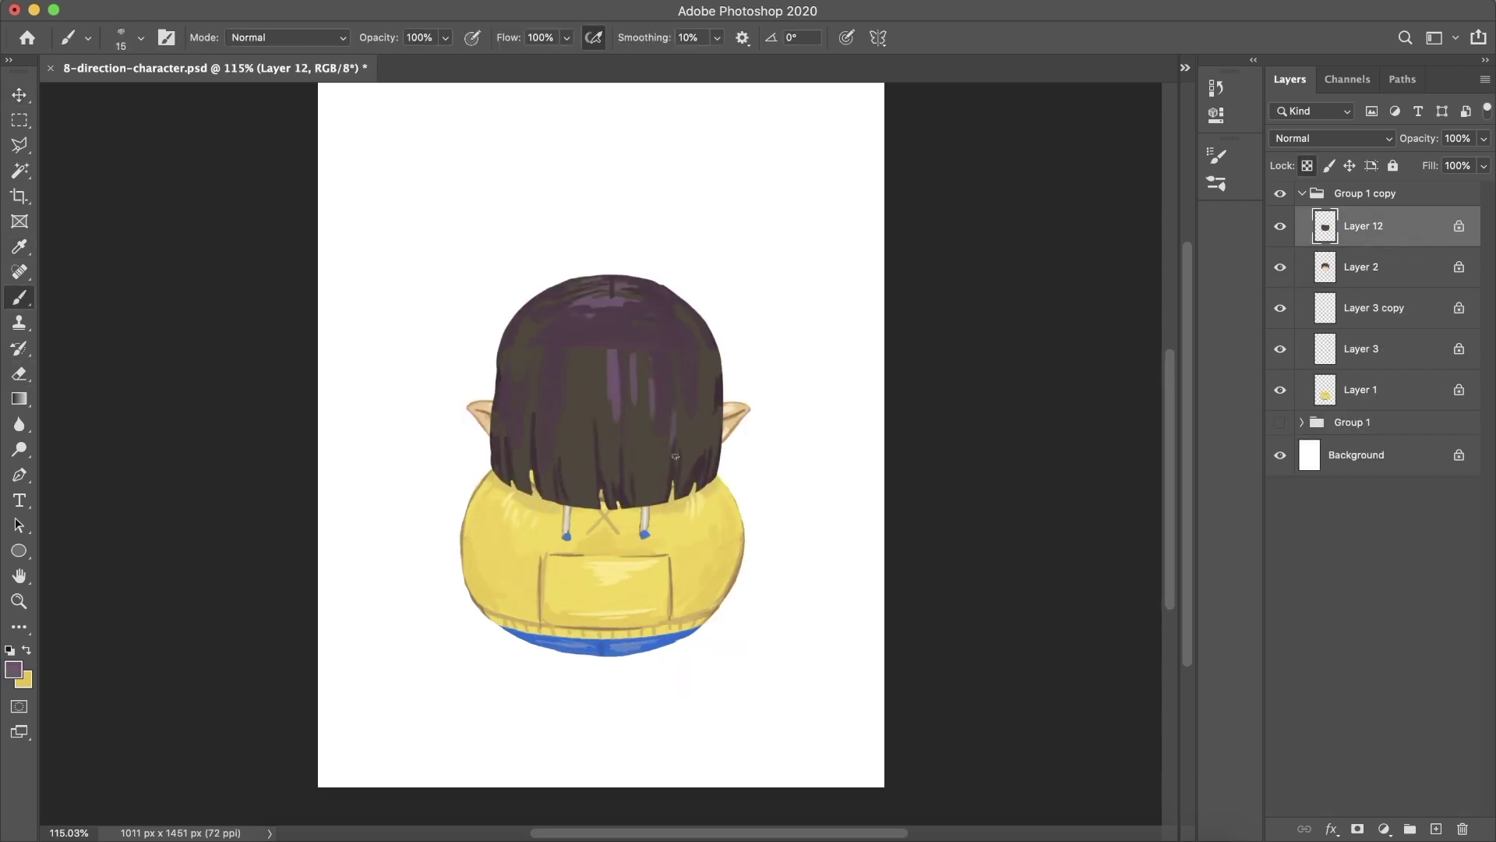
click(1363, 389)
alt+click(1281, 389)
key([)
key([)
key([)
alt+click(518, 466)
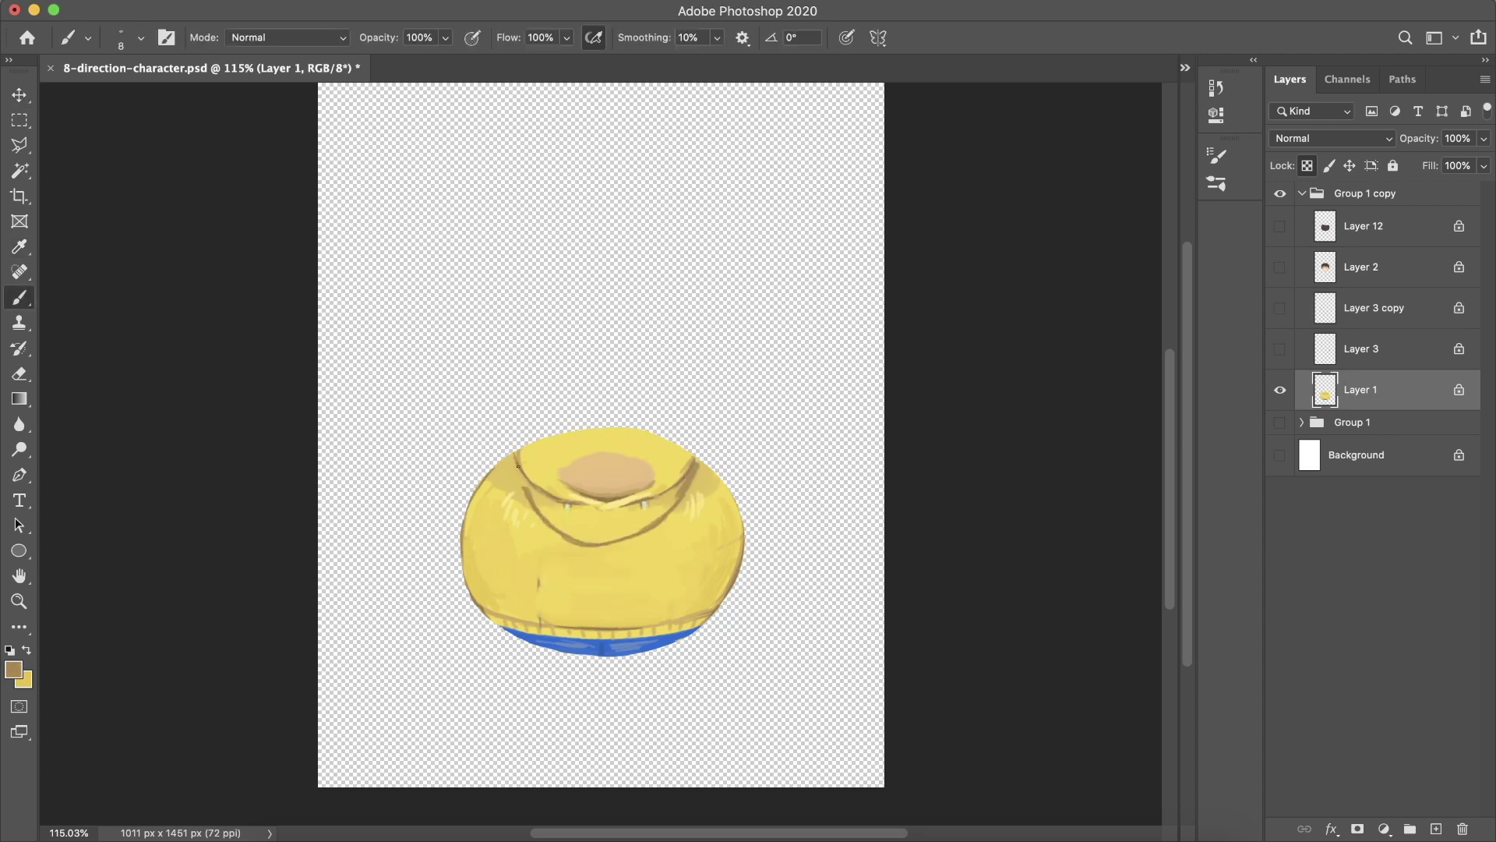
mouse_move(651, 531)
mouse_down()
mouse_move(608, 481)
mouse_move(692, 475)
mouse_up()
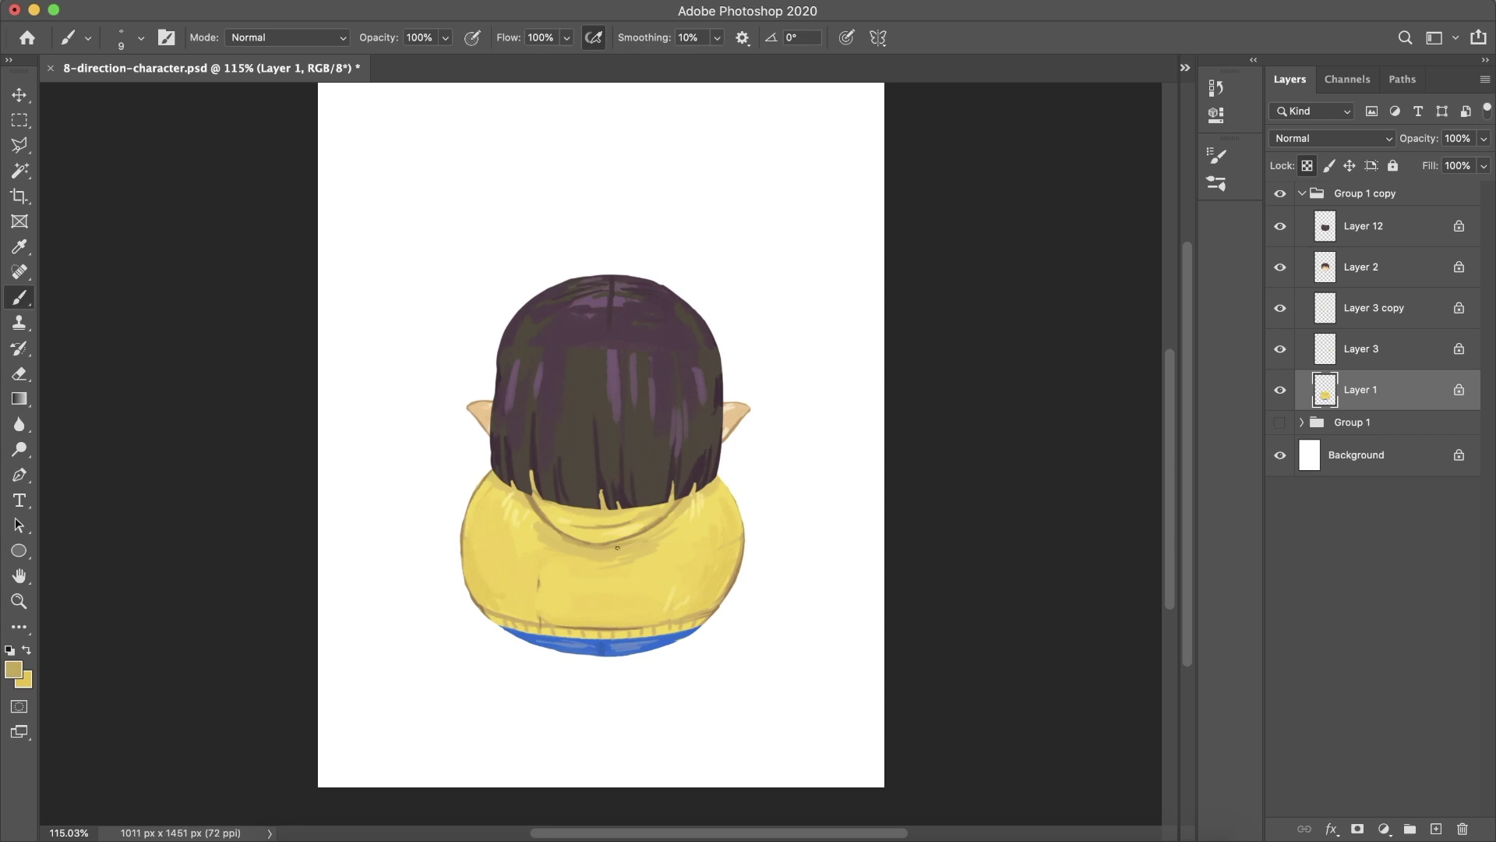
key(i)
key(alt)
- In Liquify, freeze the hoodie's left edge against warping
key(ctrl+shift+x)
key(f)
mouse_move(509, 463)
mouse_down()
mouse_move(651, 645)
mouse_move(655, 561)
mouse_move(588, 559)
mouse_up()
- Apply the hoodie warp, sample its yellow with the brush, and toggle the hoodie's transparency lock
key(w)
key(Return)
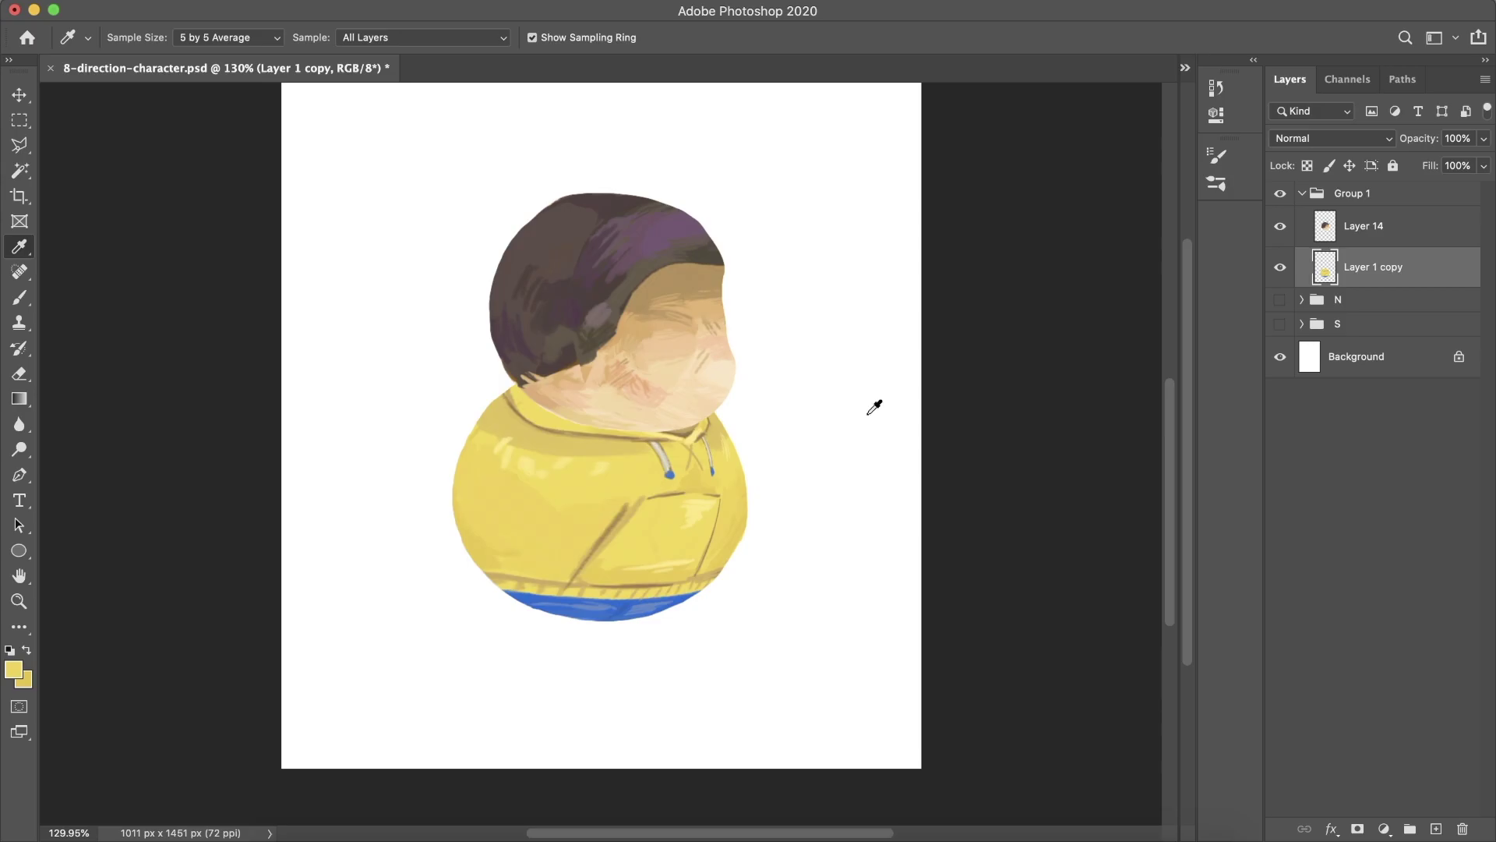
key(b)
alt+click(745, 489)
key(slash)
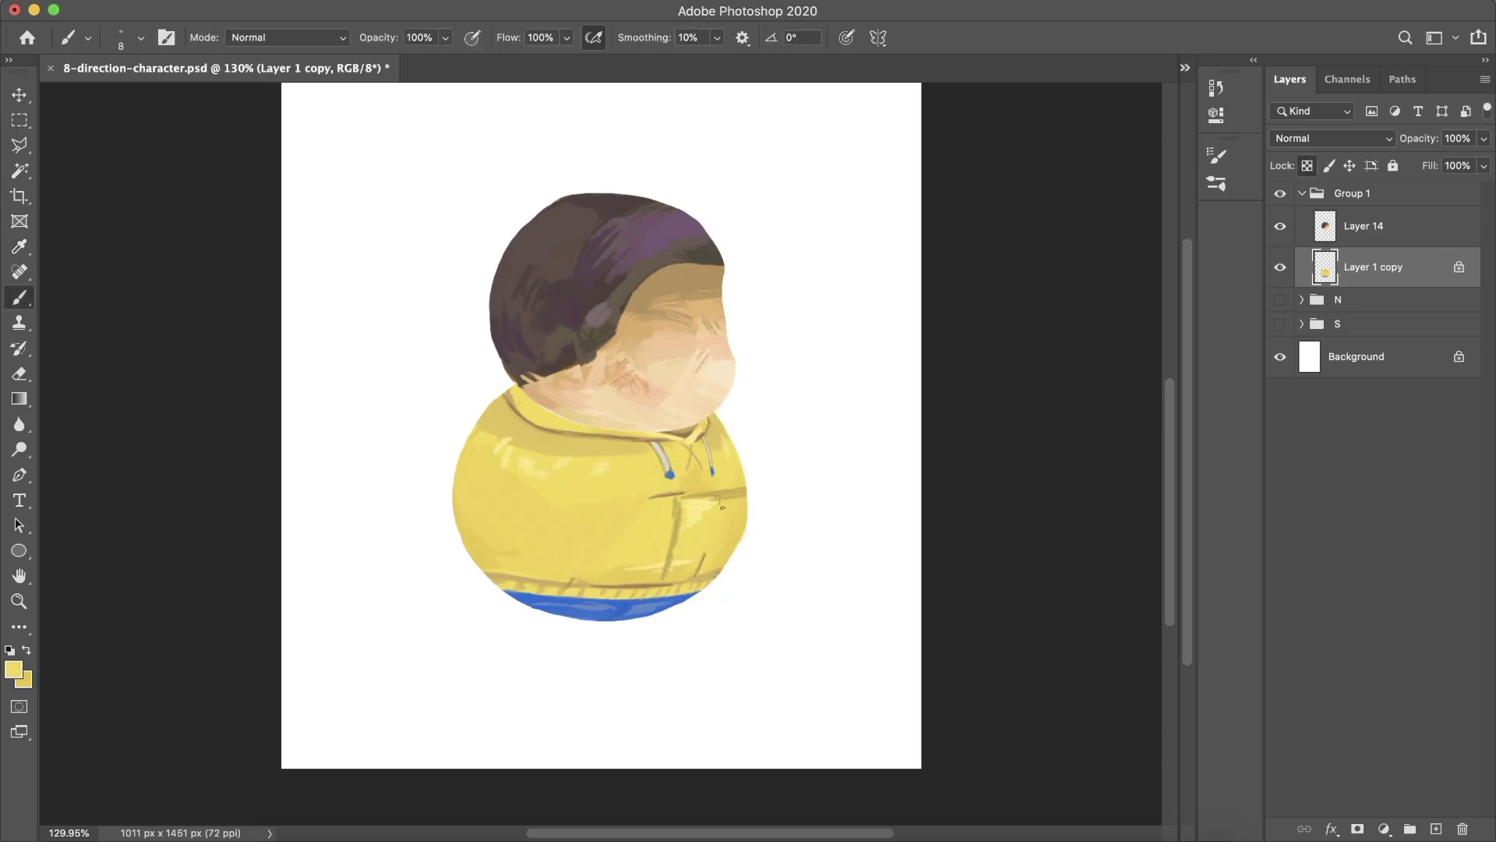
key(slash)
right_click(703, 397)
key(Escape)
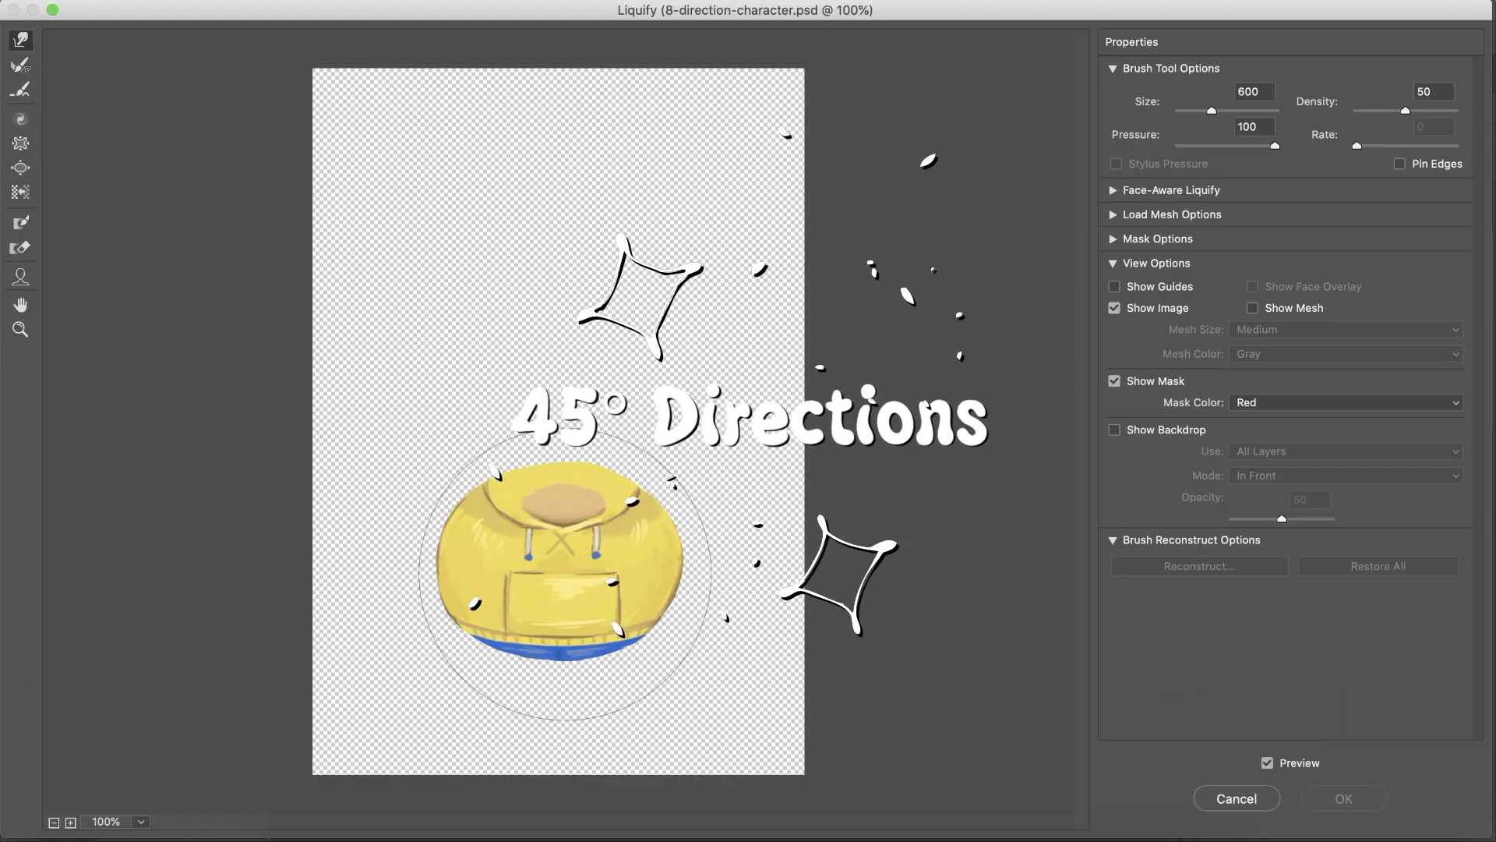
- Forward-warp the back-view hoodie upward and make the warp brush smaller
mouse_move(596, 568)
mouse_down()
mouse_move(585, 586)
mouse_move(601, 476)
mouse_up()
key(bracketleft)
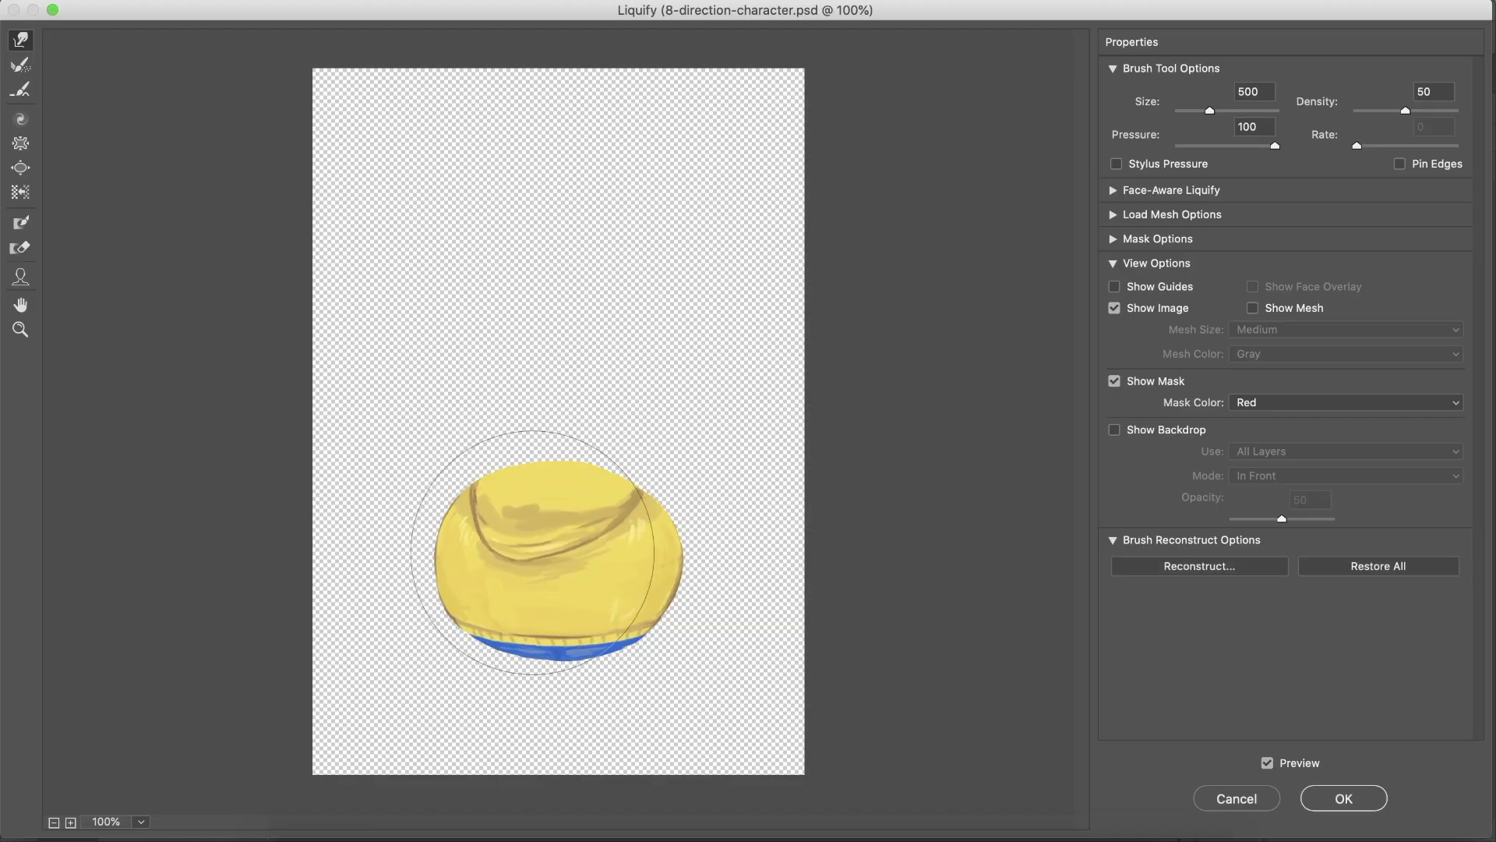
- Confirm the N-body name, collapse and hide the N group, and hide all direction groups
key(Return)
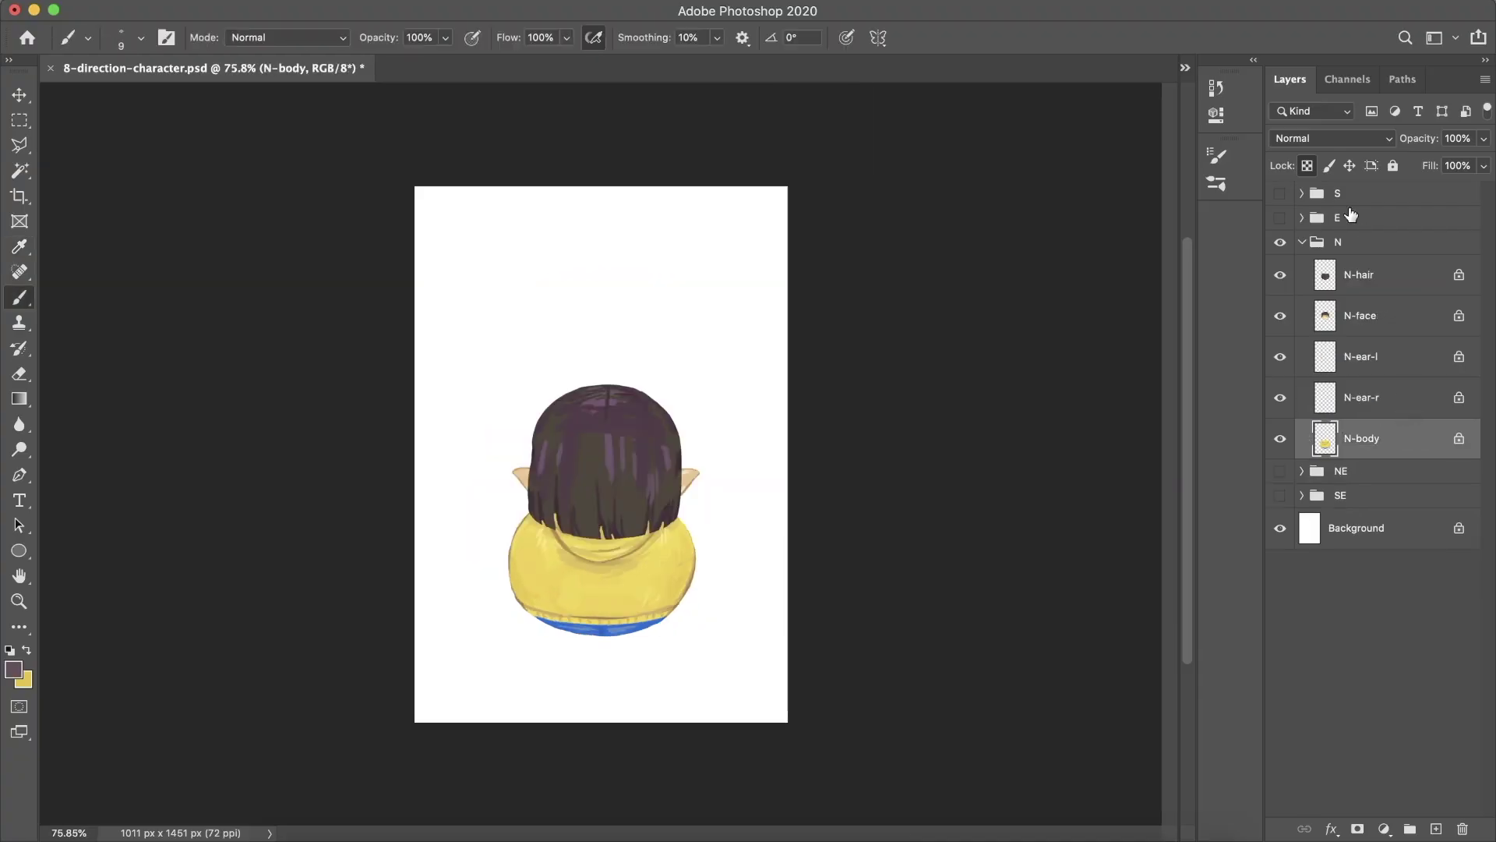
click(1302, 243)
click(1280, 246)
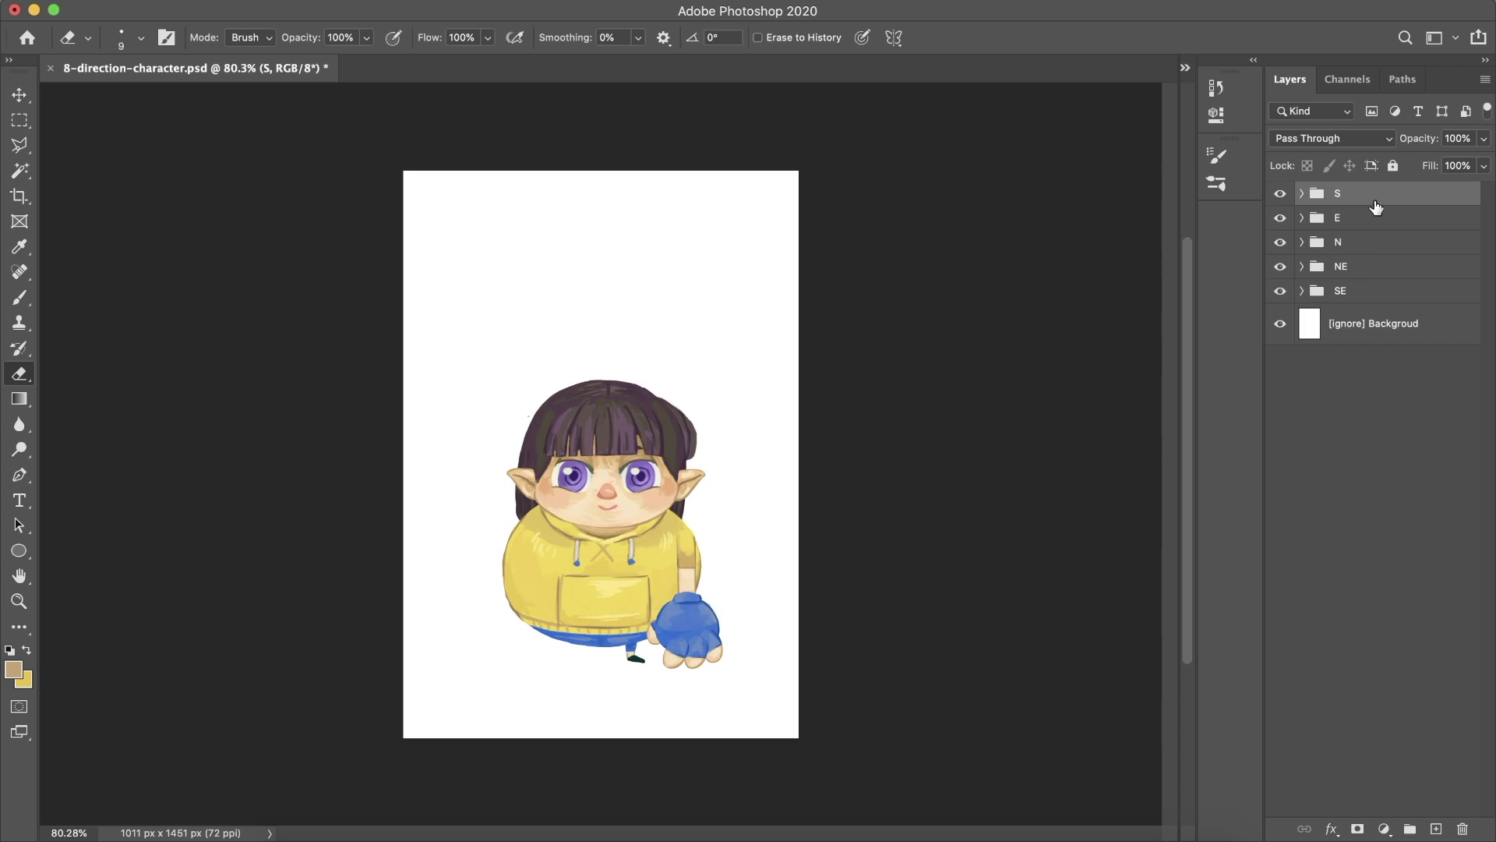
key(alt+shift+bracketleft)
drag(1279, 195, 1277, 281)
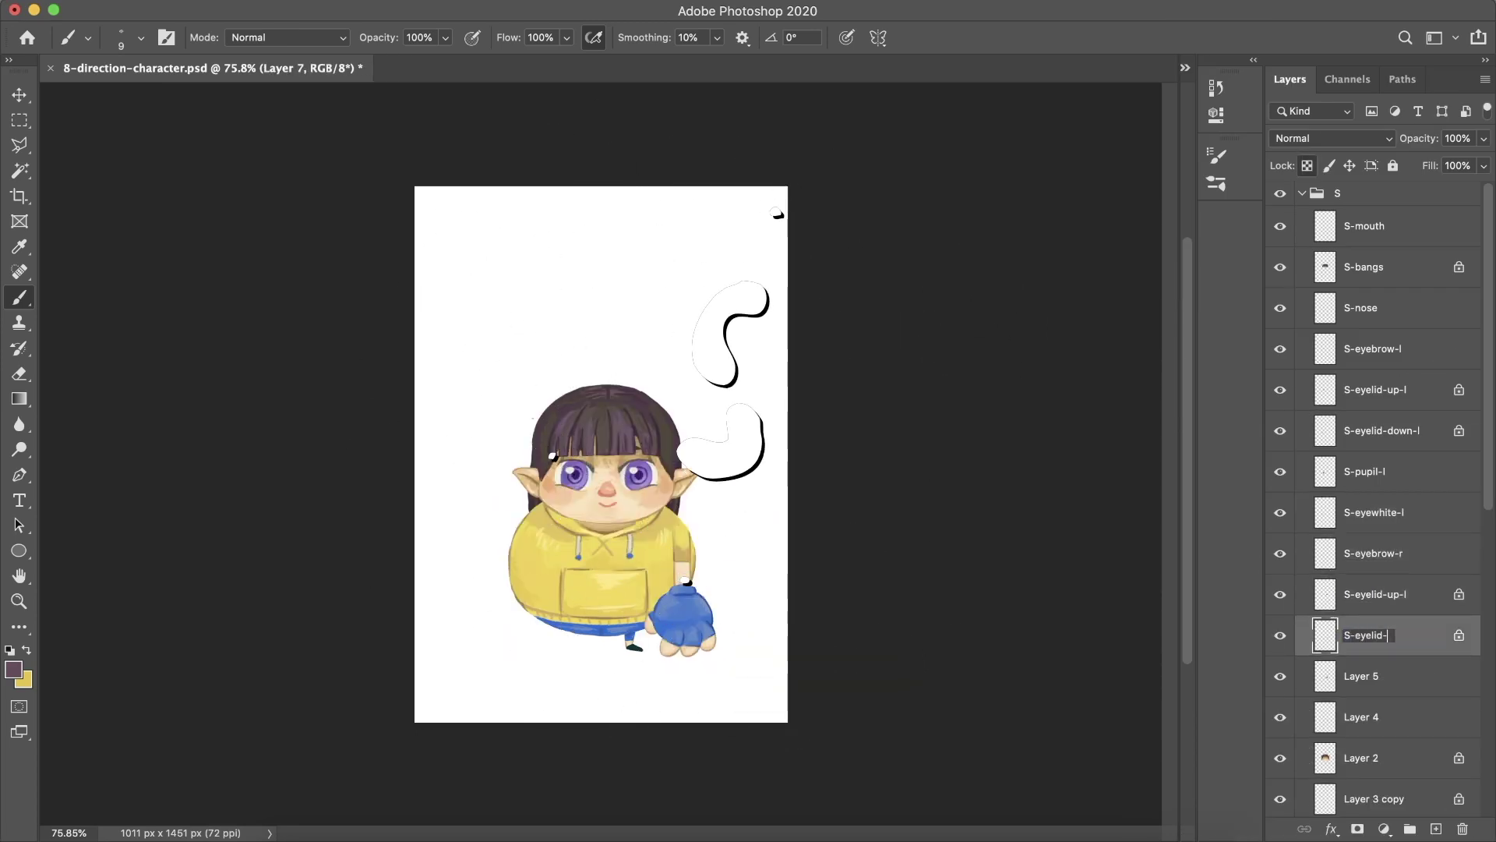
text(down-l)
- Rename the front-view eyelid, pupil, eyewhite, face and ear layers with S- names
key(Return)
scroll(1368, 468, down, 5)
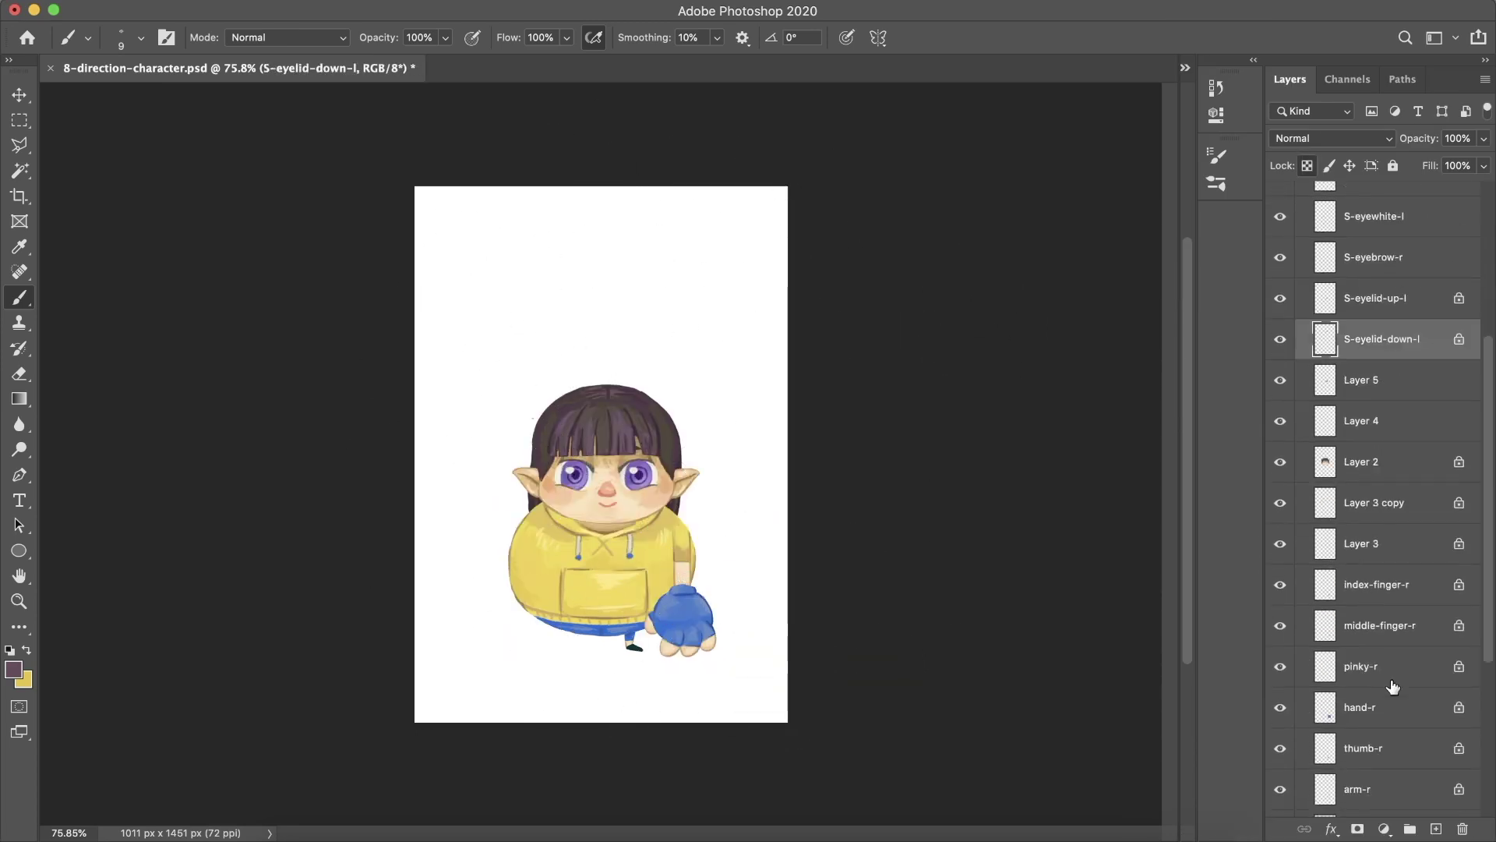
double_click(1363, 381)
double_click(1383, 339)
text(r)
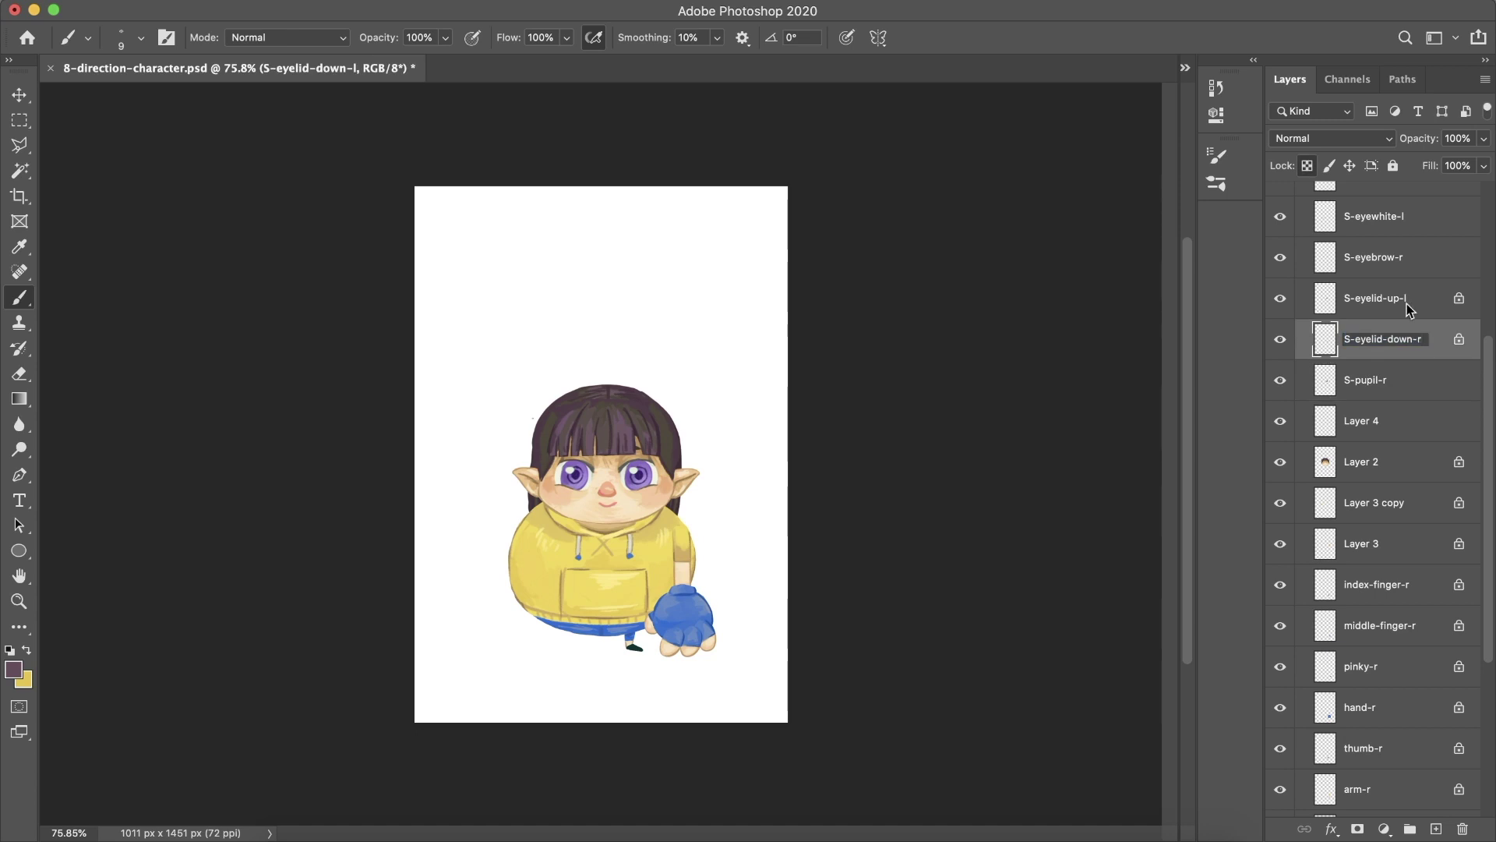
double_click(1376, 298)
double_click(1361, 421)
text(S-eyewhite-r)
double_click(1360, 462)
text(S-face)
double_click(1357, 503)
text(S-ear-l)
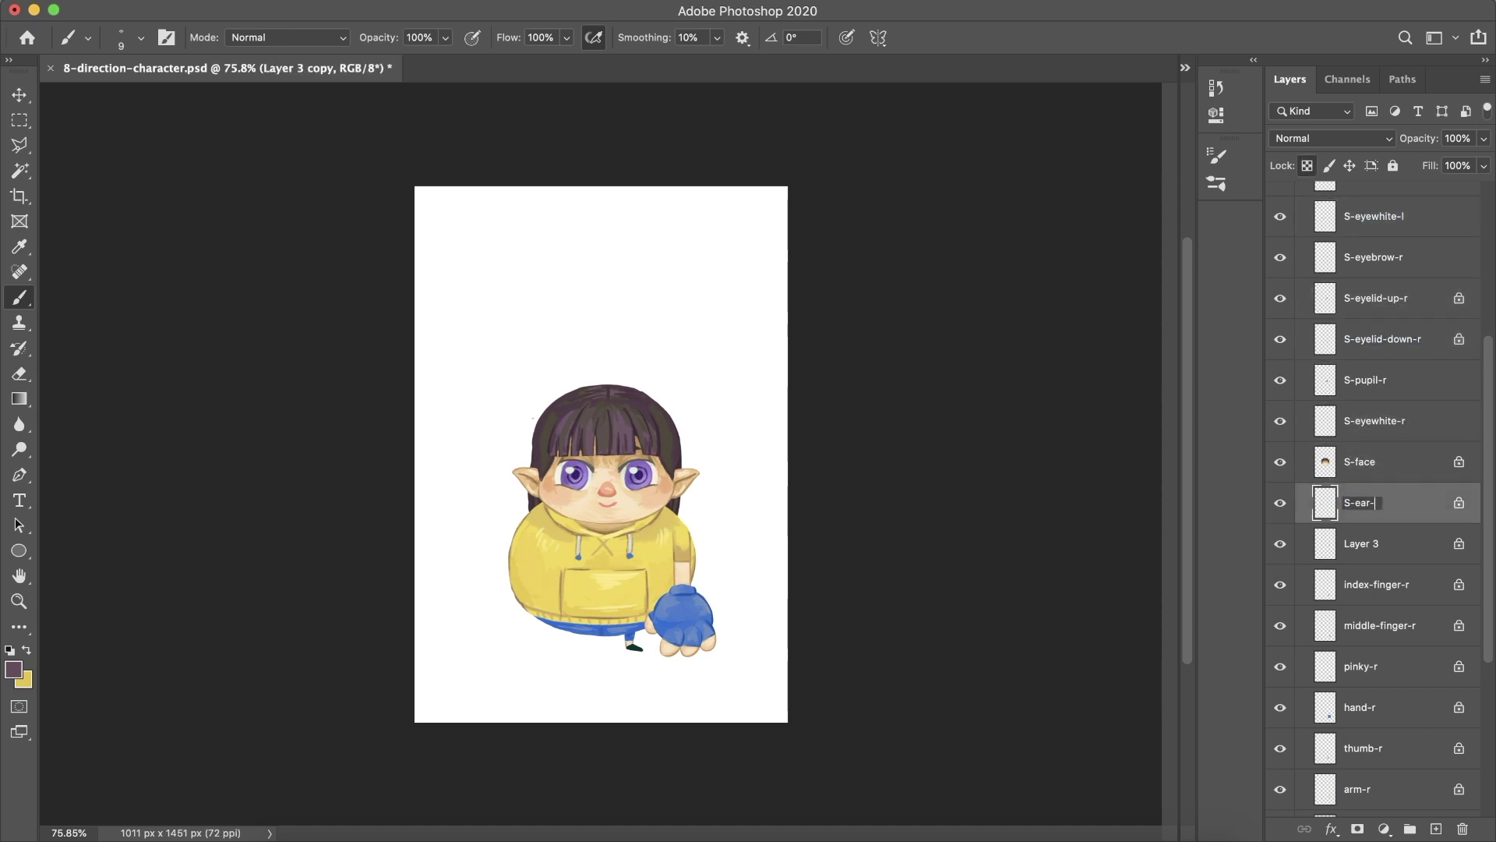
- Prefix the S right ear, fingers, hand, thumb, arm, body, foot and leg layers with S-
double_click(1361, 544)
text(S-ear-r)
double_click(1380, 585)
double_click(1380, 626)
double_click(1361, 667)
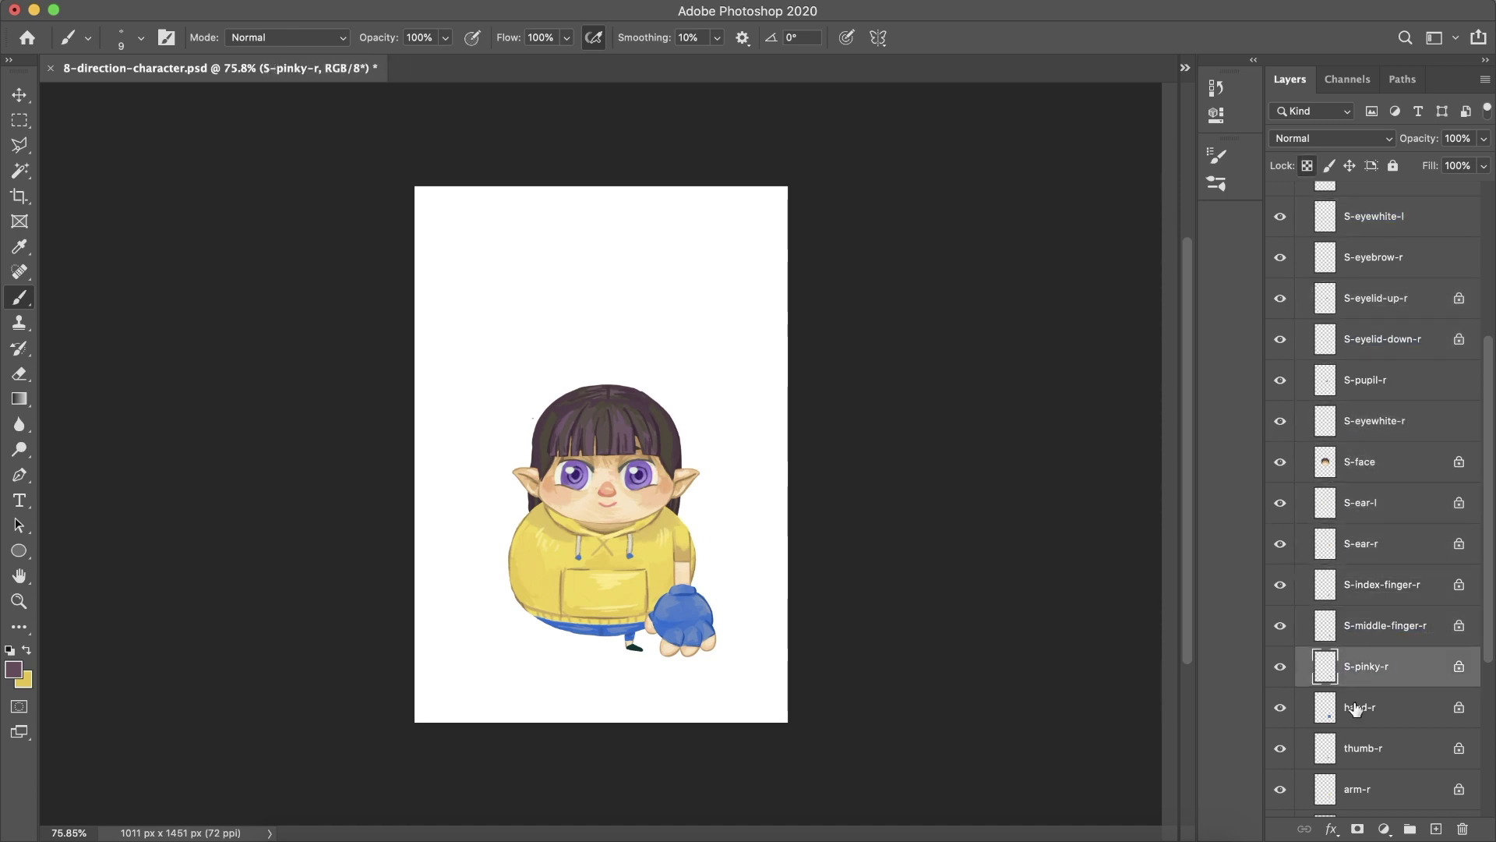
double_click(1360, 708)
double_click(1364, 749)
scroll(1368, 643, down, 3)
double_click(1364, 507)
double_click(1360, 547)
double_click(1358, 588)
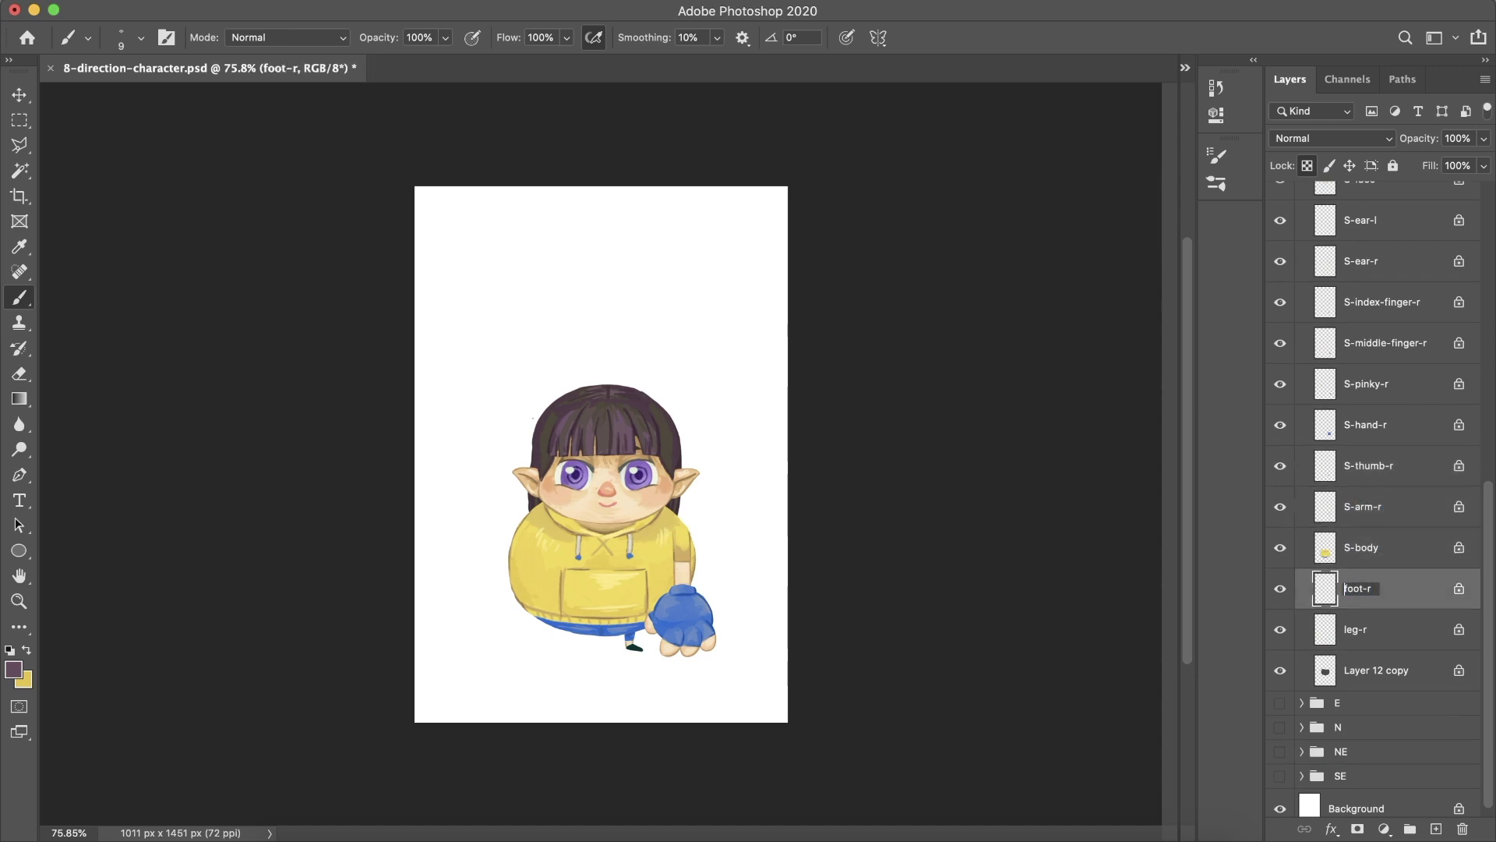
double_click(1356, 629)
double_click(1376, 670)
- Hide the S group, then rename the E layers E-mouth, bangs, nose, E-hair and E-face
click(1301, 193)
click(1280, 218)
click(1301, 217)
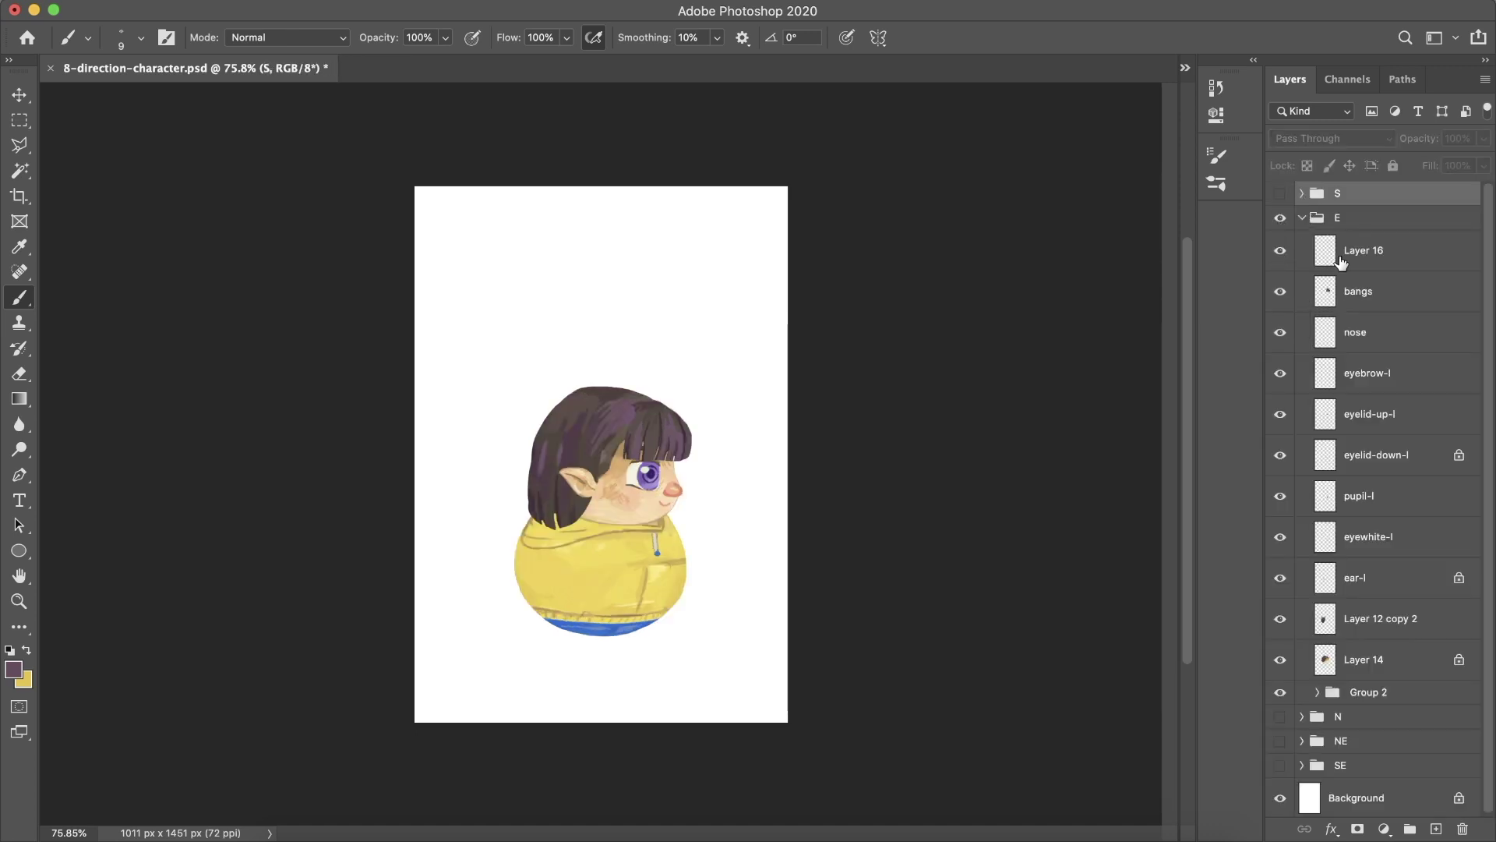
double_click(1363, 251)
double_click(1363, 291)
double_click(1358, 332)
text(-)
key(Tab)
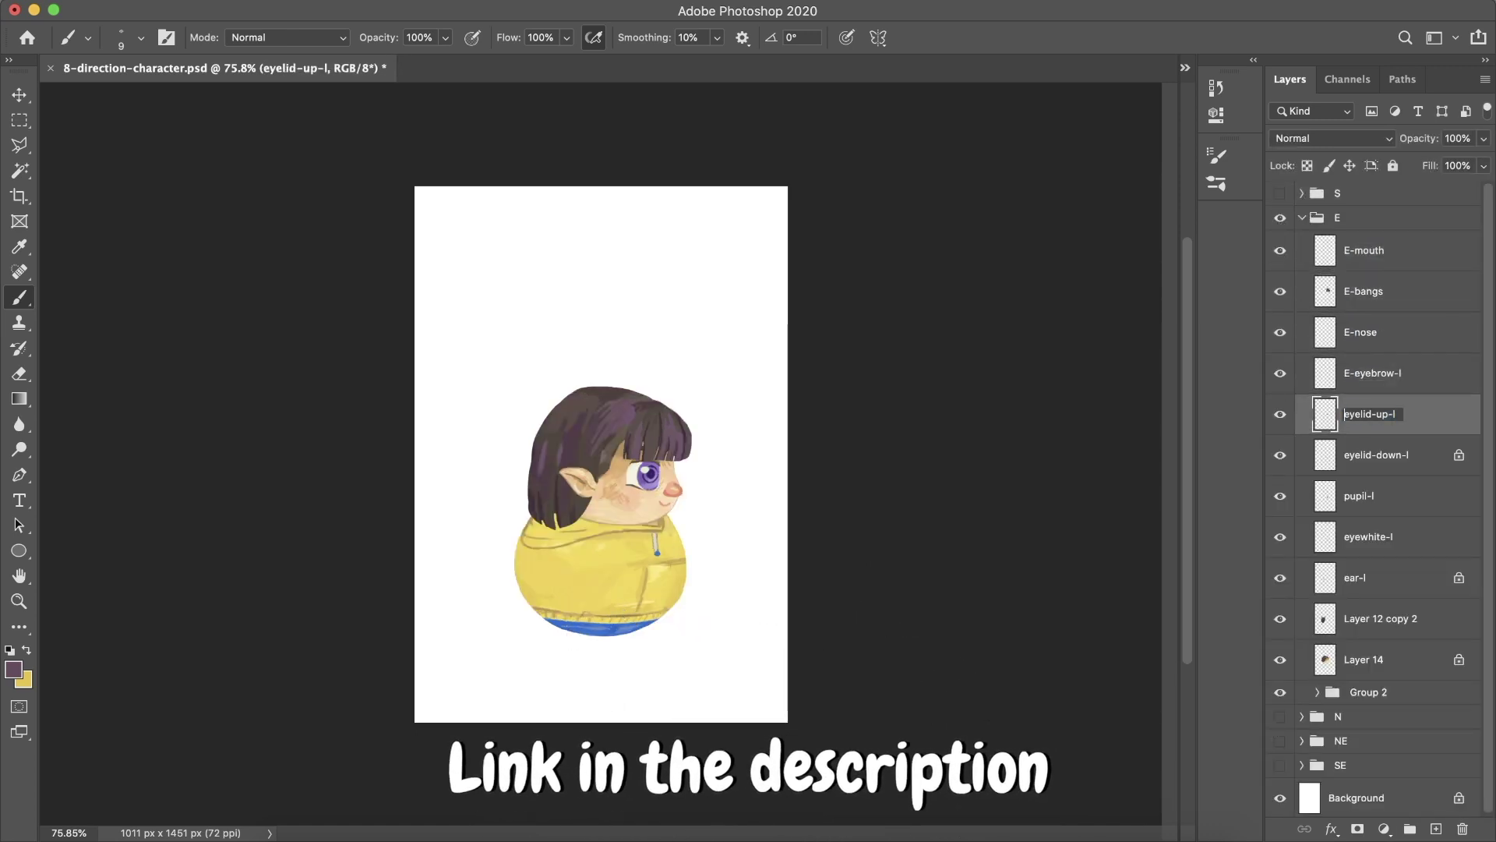
text(E-)
key(Tab)
text(E-)
key(Return)
double_click(1364, 624)
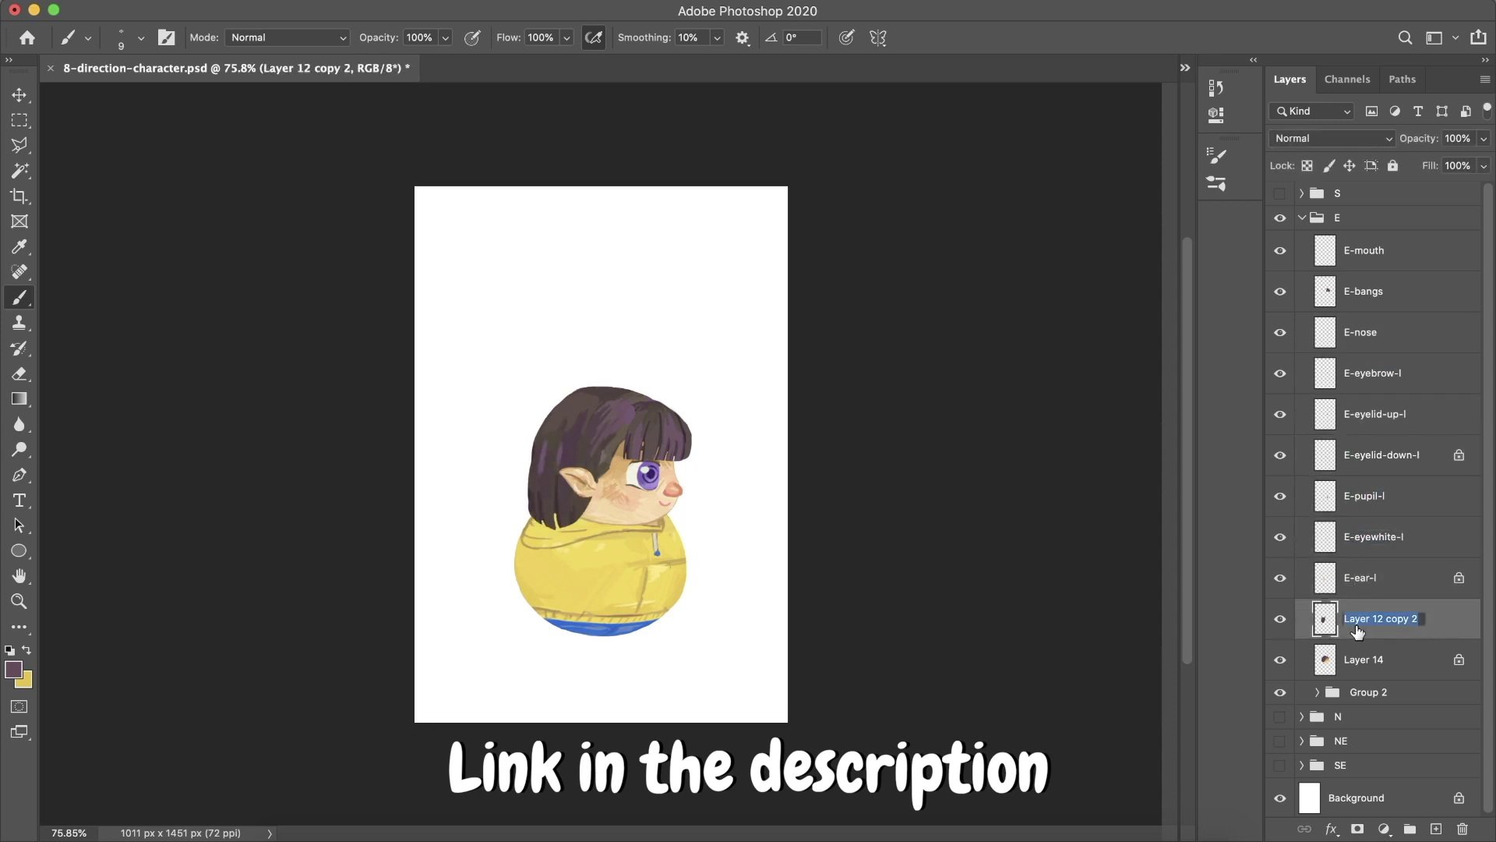
text(E-hair)
key(Tab)
text(E-face)
key(Return)
click(1301, 242)
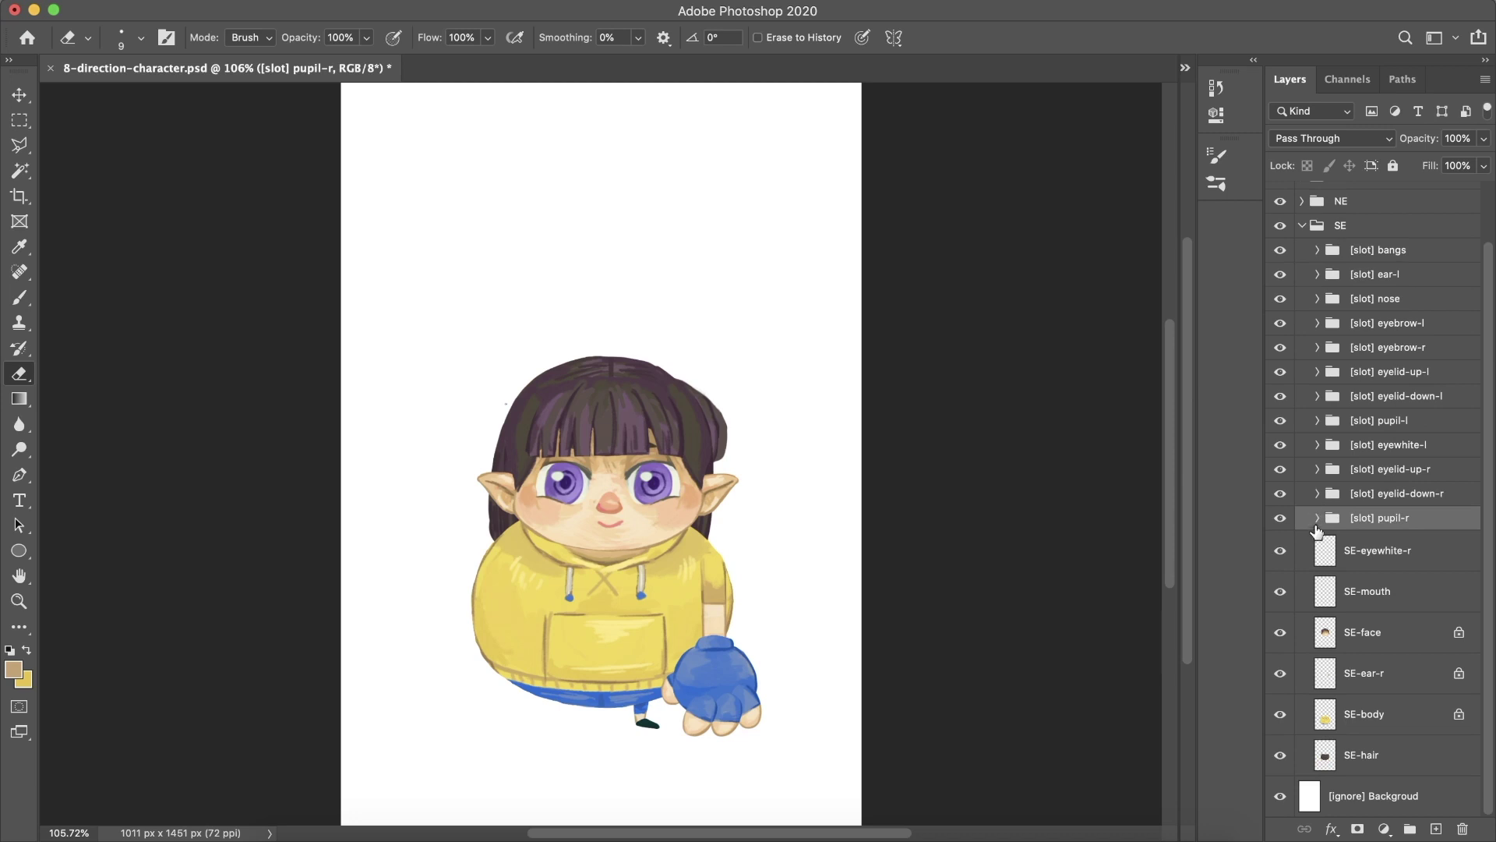
- Wrap the SE-eyewhite-r layer in its own group, then deselect [folder] S
double_click(1364, 550)
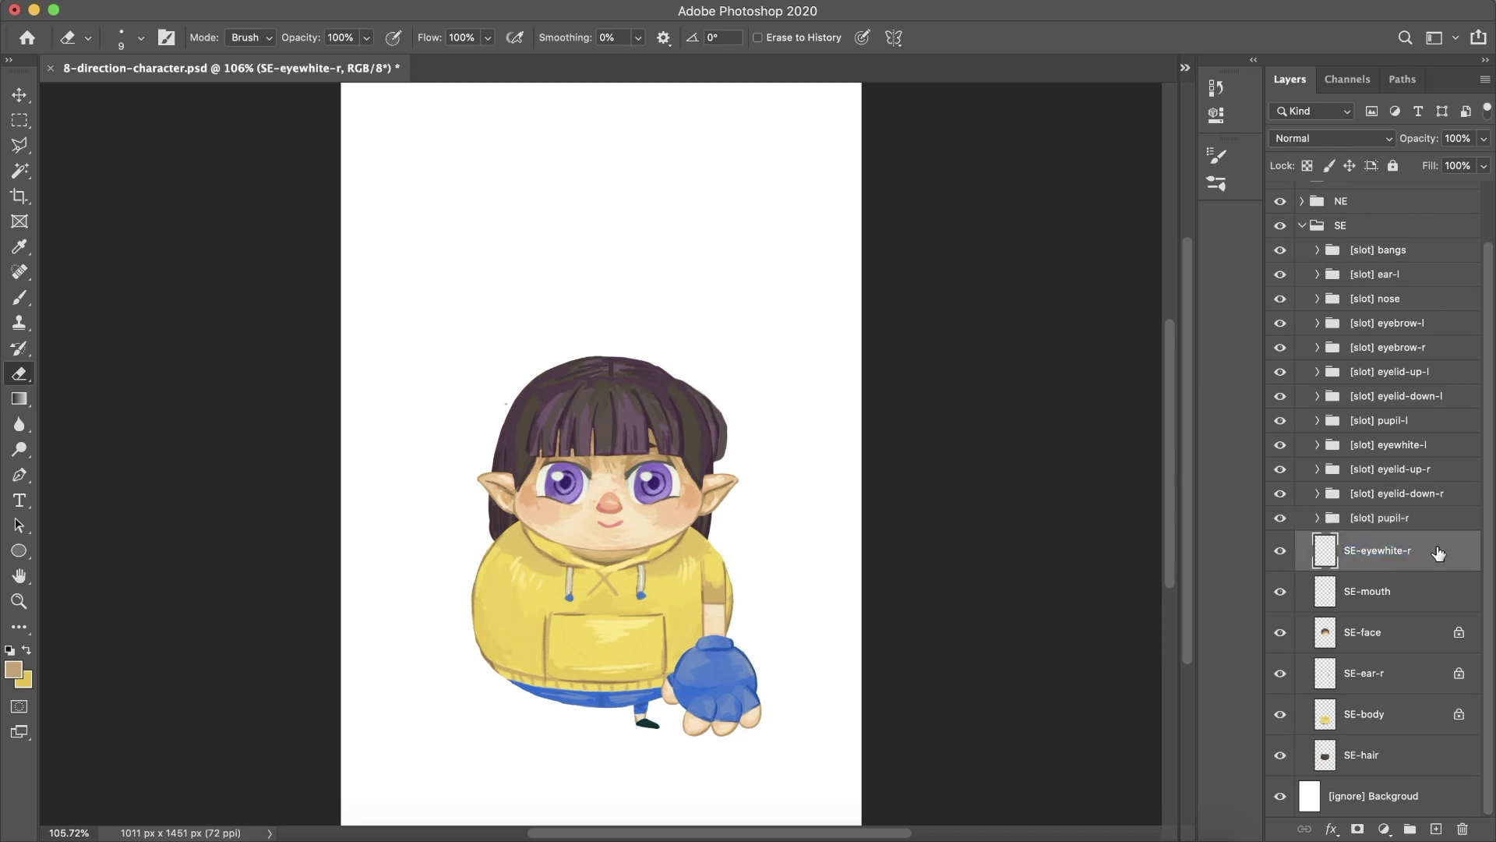
key(ctrl+g)
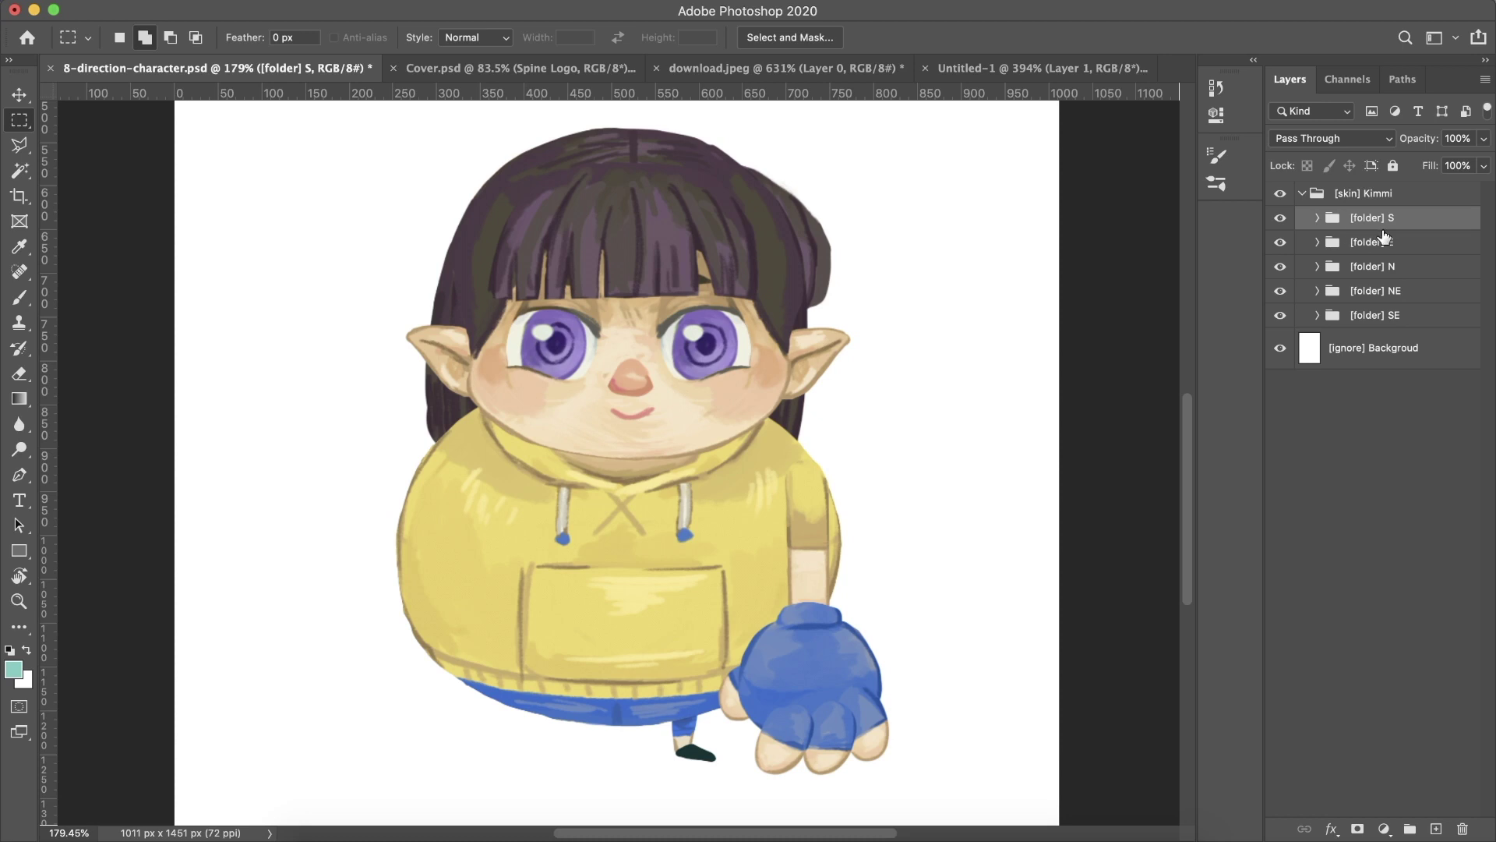
ctrl+click(1328, 217)
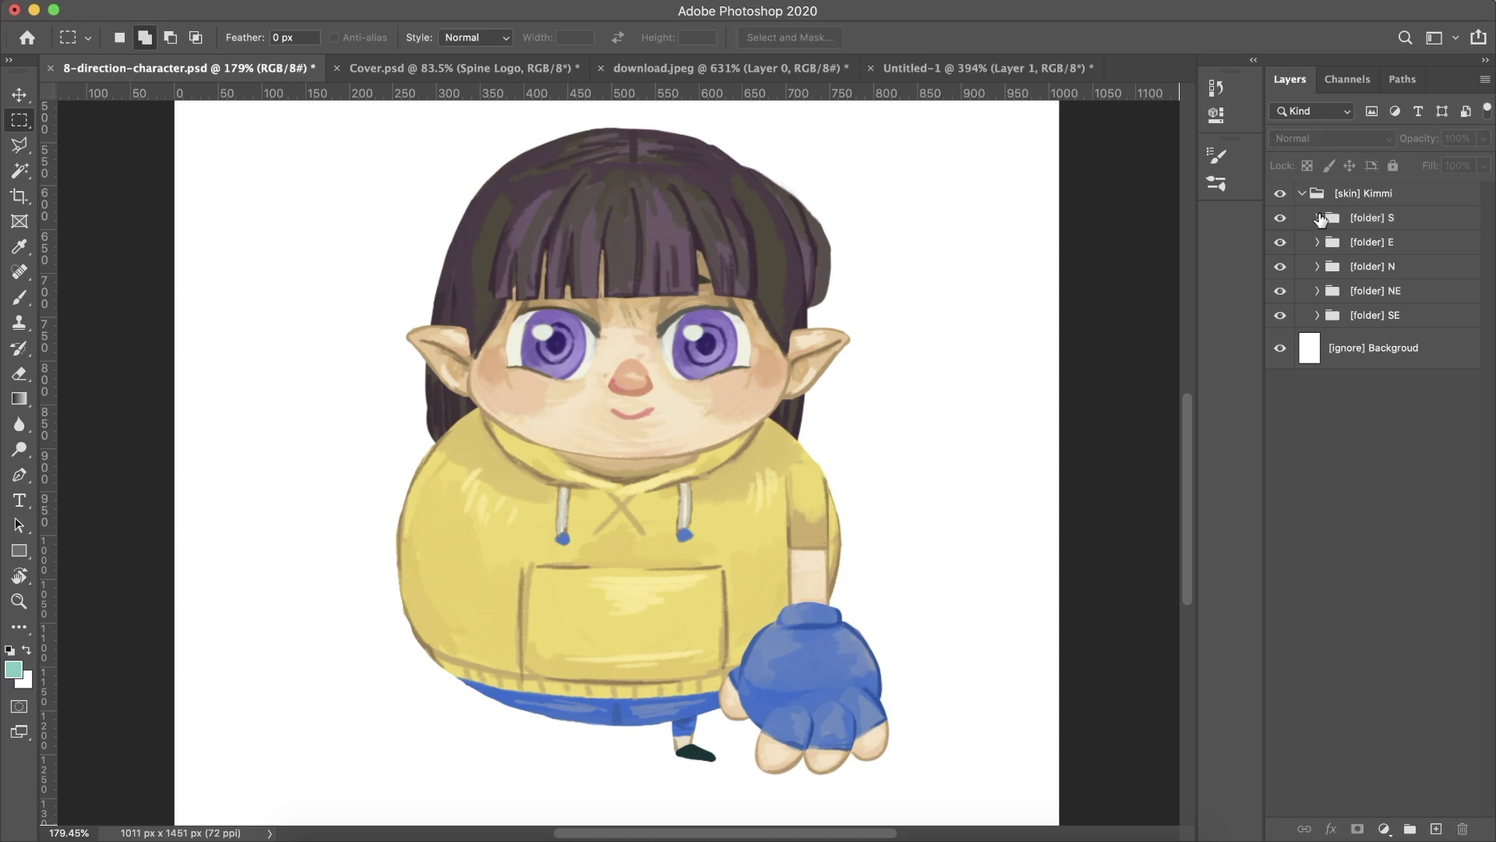
- Check the layers in [folder] S's nose, eyebrow-l and eyelid-up-l slots, then move on to the E slots
click(1319, 218)
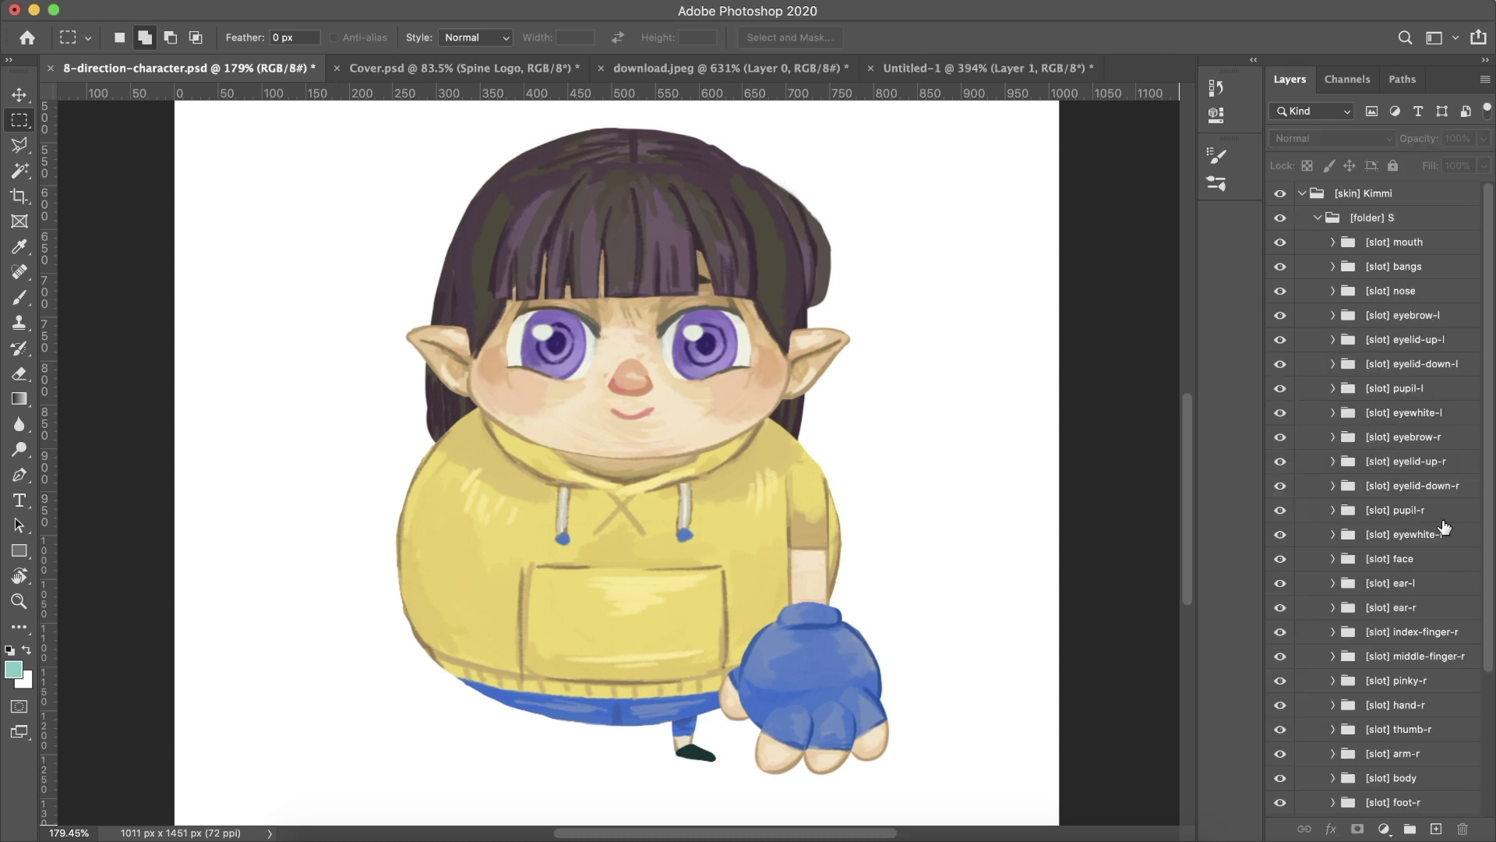
scroll(1444, 531, down, 1)
scroll(1443, 531, down, 1)
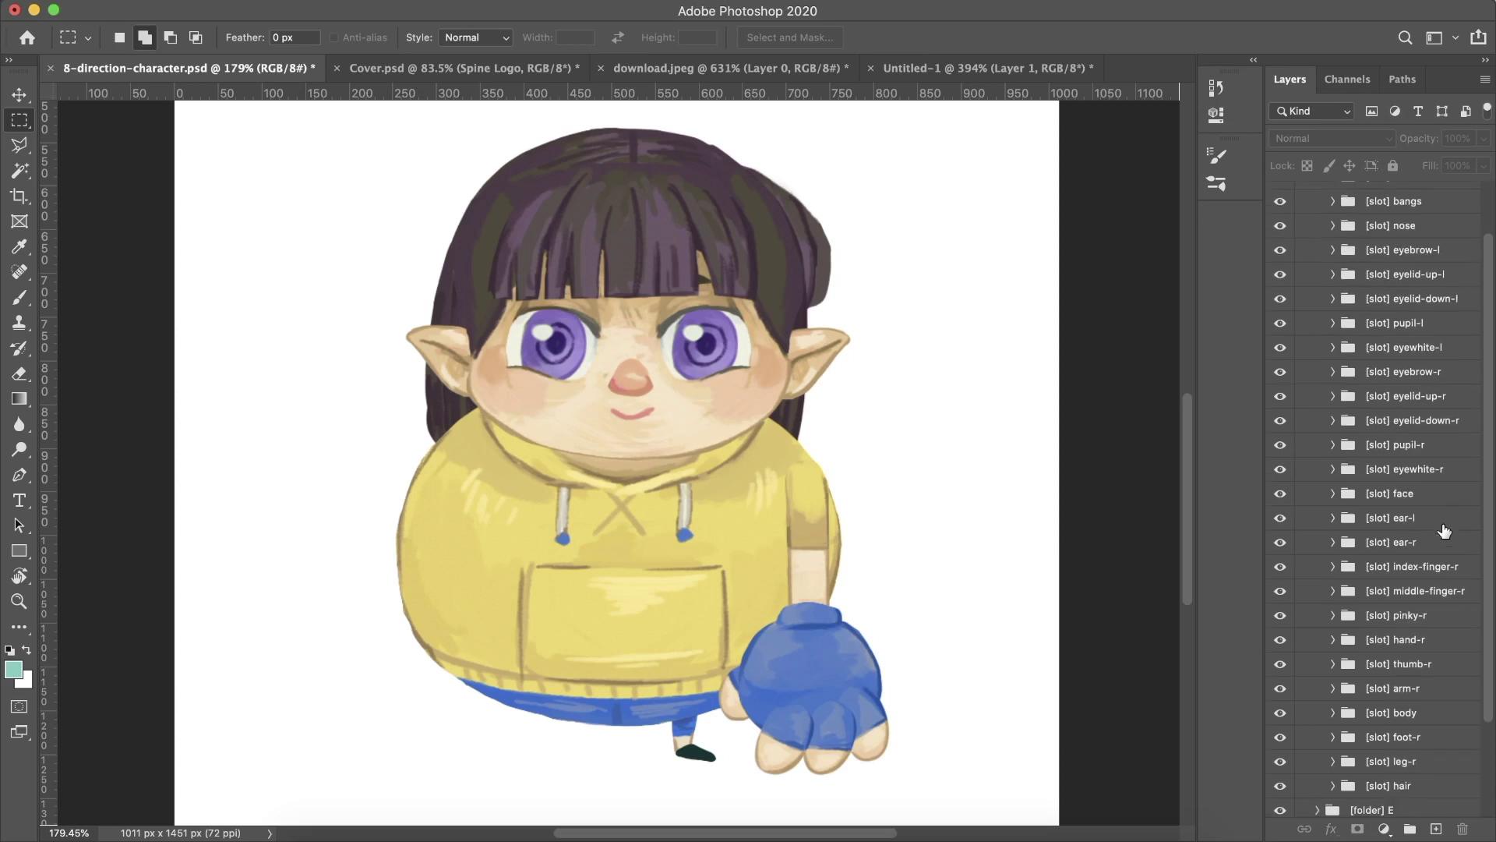
scroll(1443, 531, down, 1)
scroll(1442, 531, down, 1)
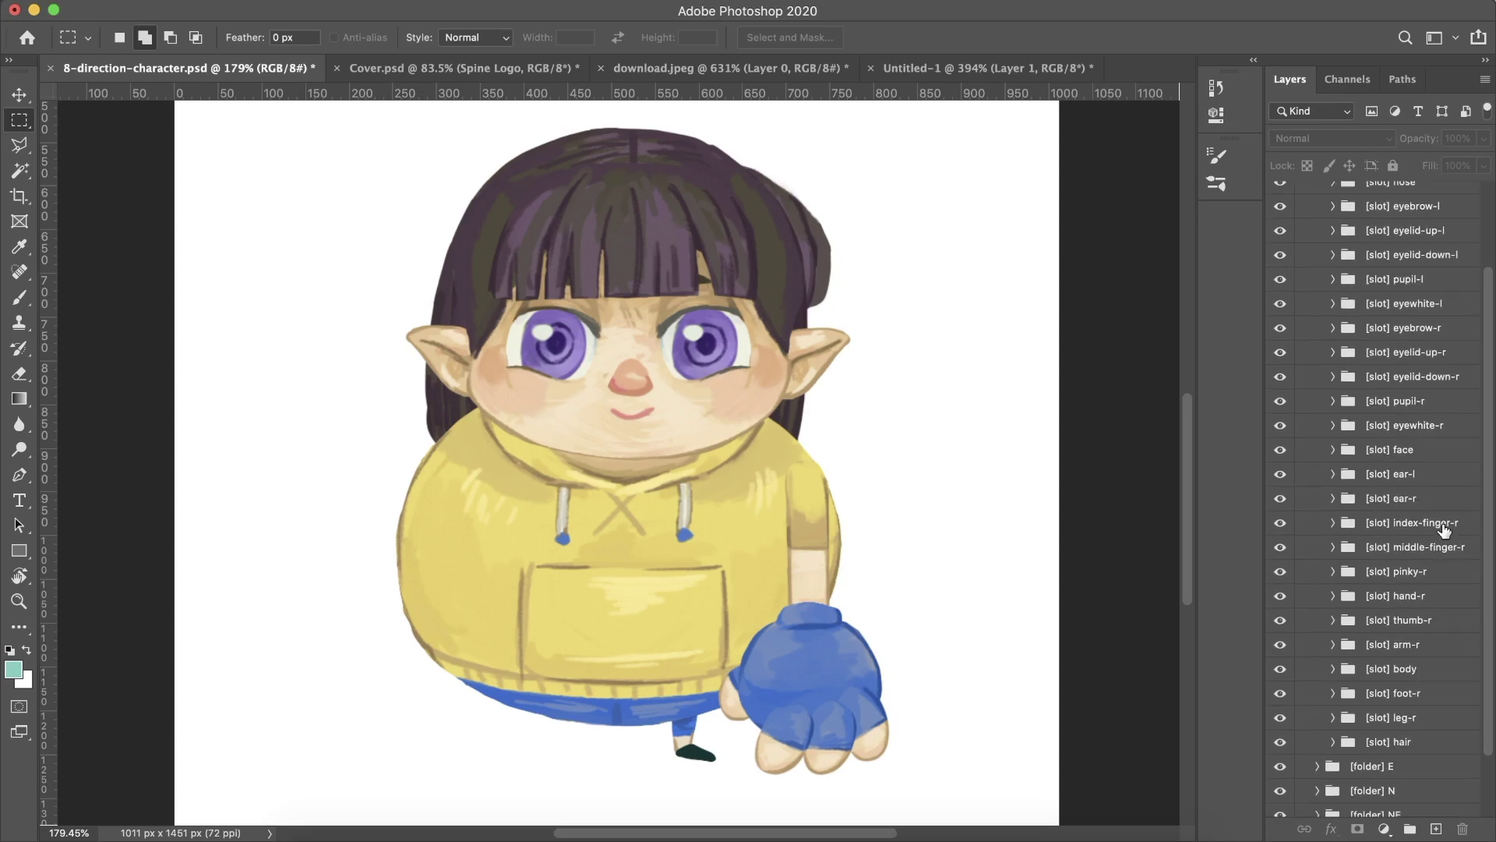
scroll(1443, 530, up, 2)
scroll(1445, 531, up, 2)
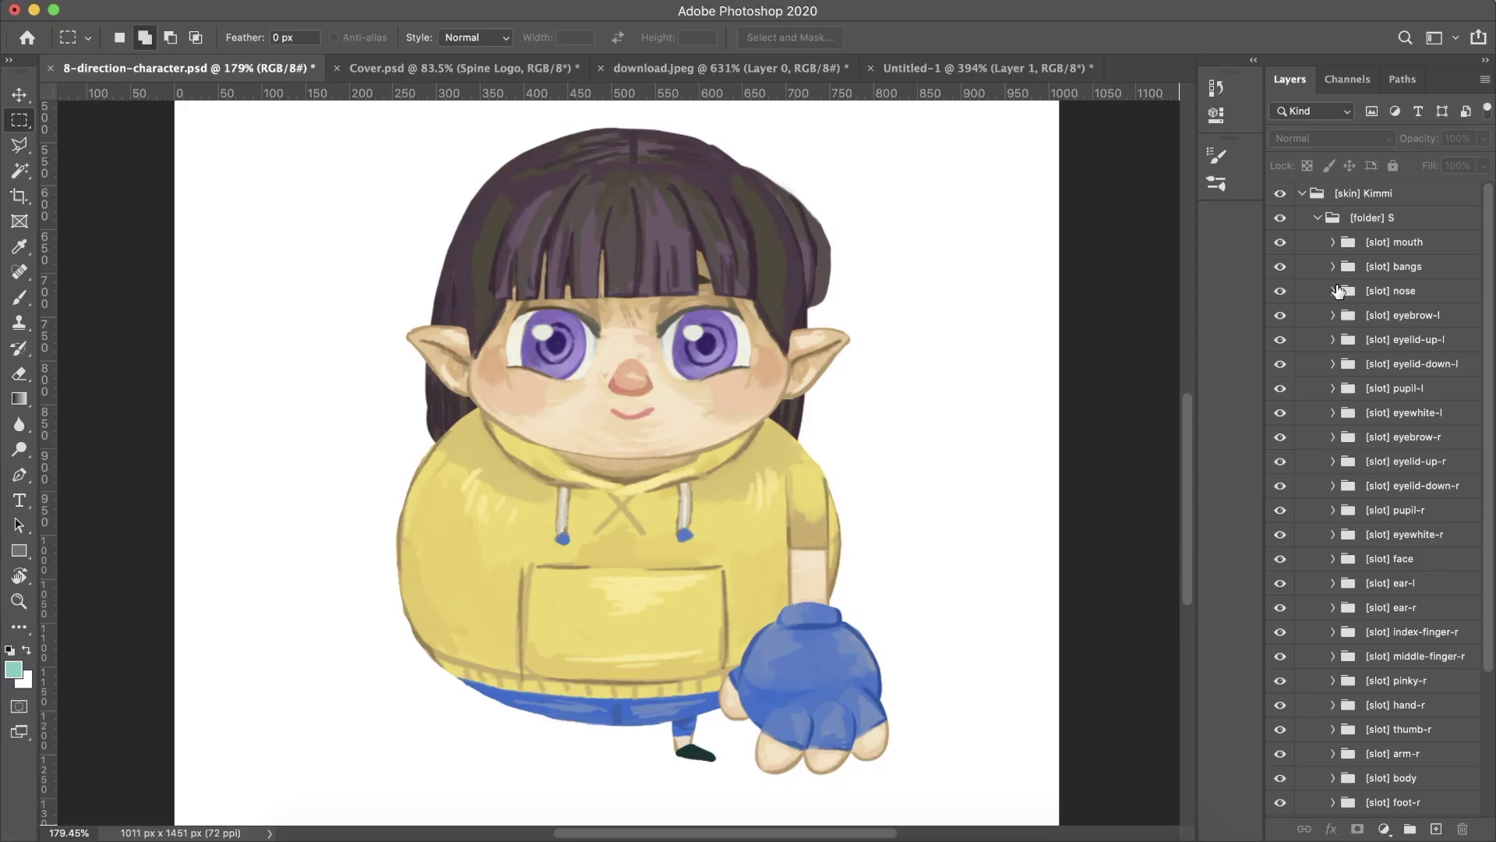
click(1334, 291)
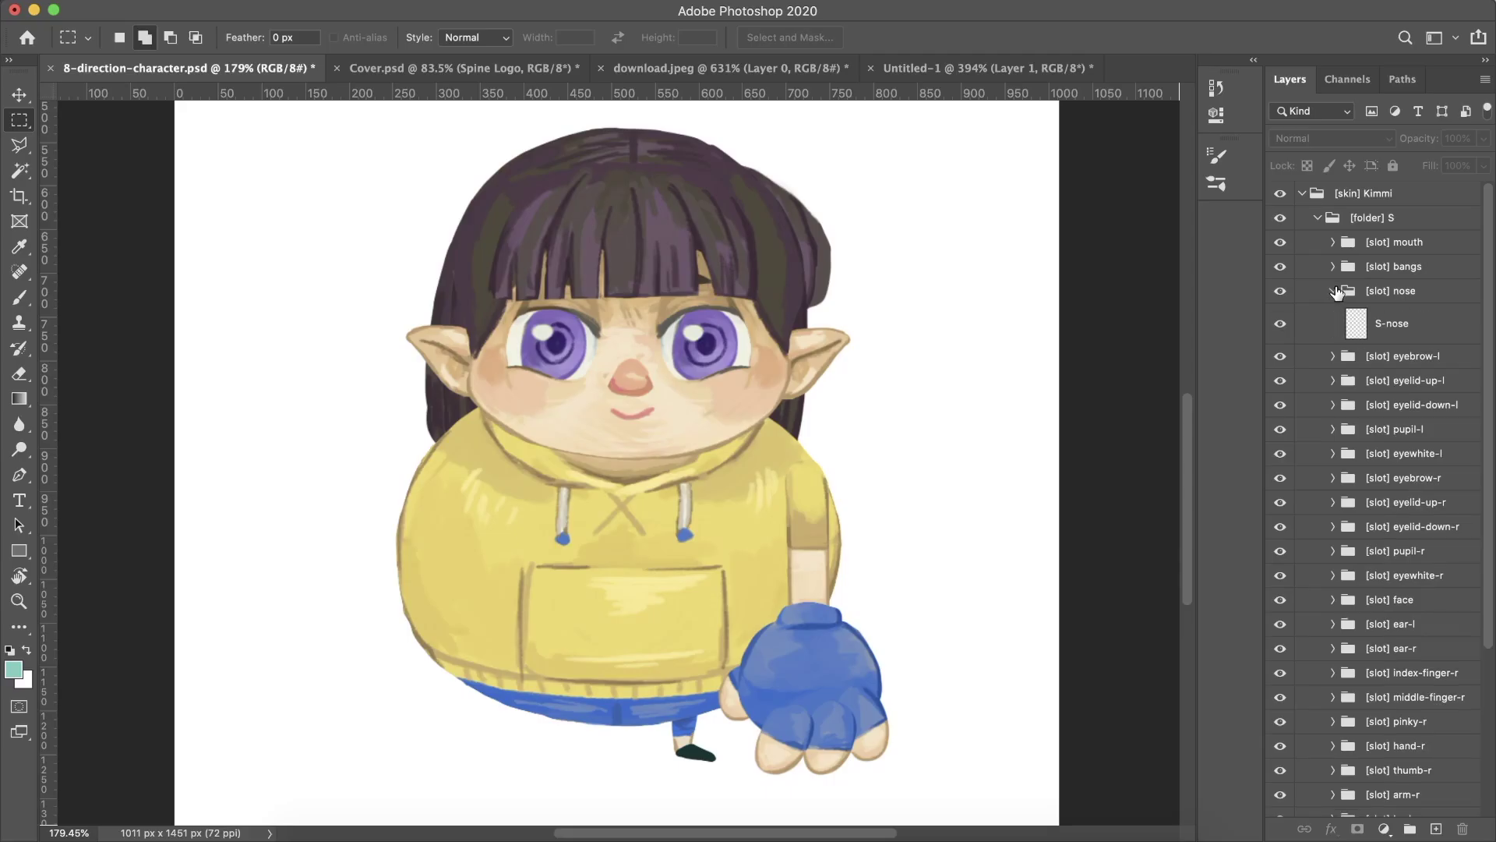
click(1333, 356)
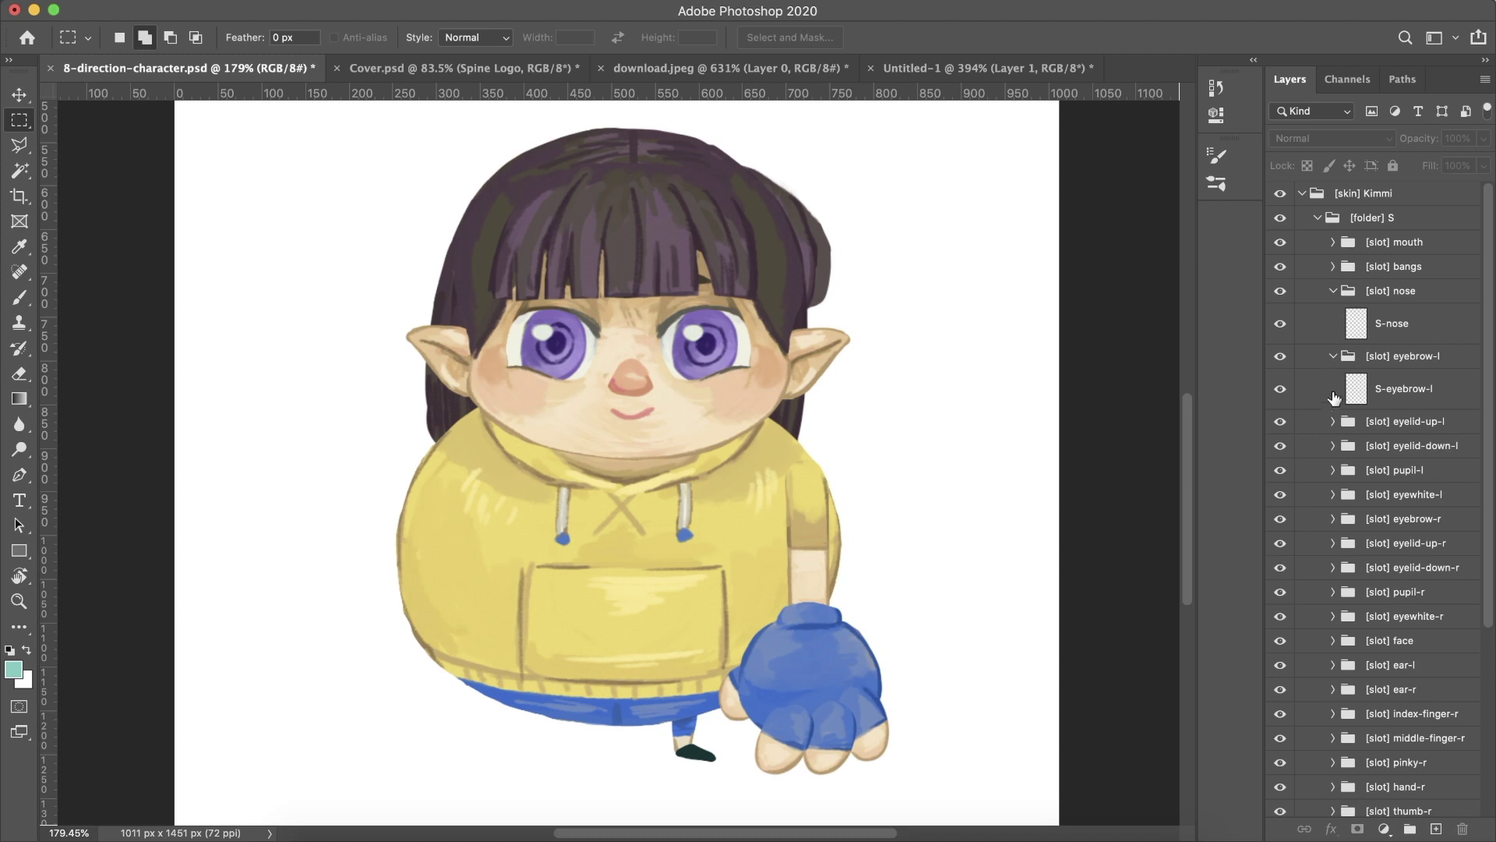
click(1333, 421)
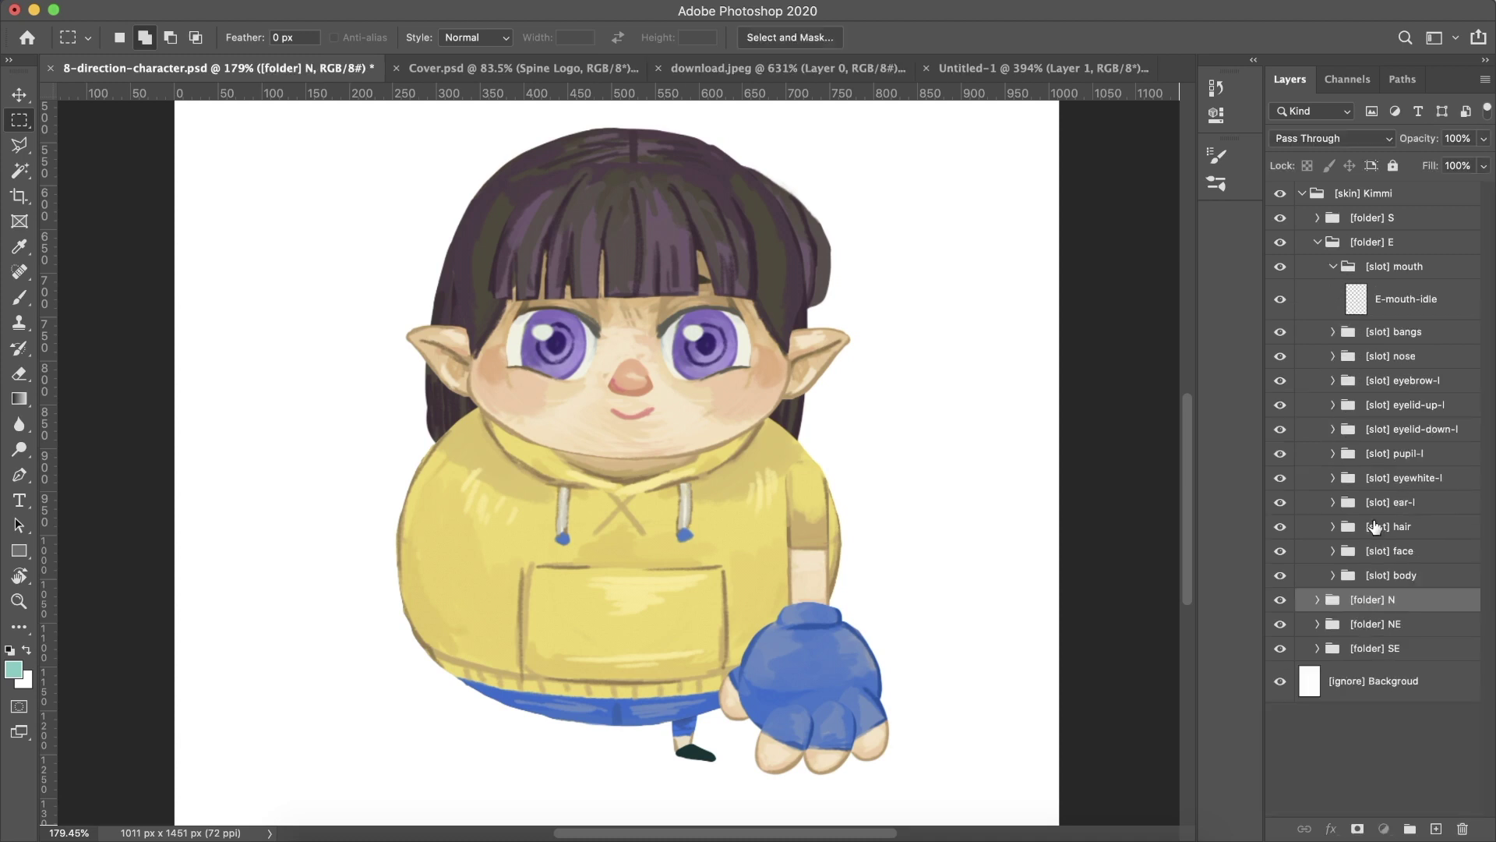
click(1374, 527)
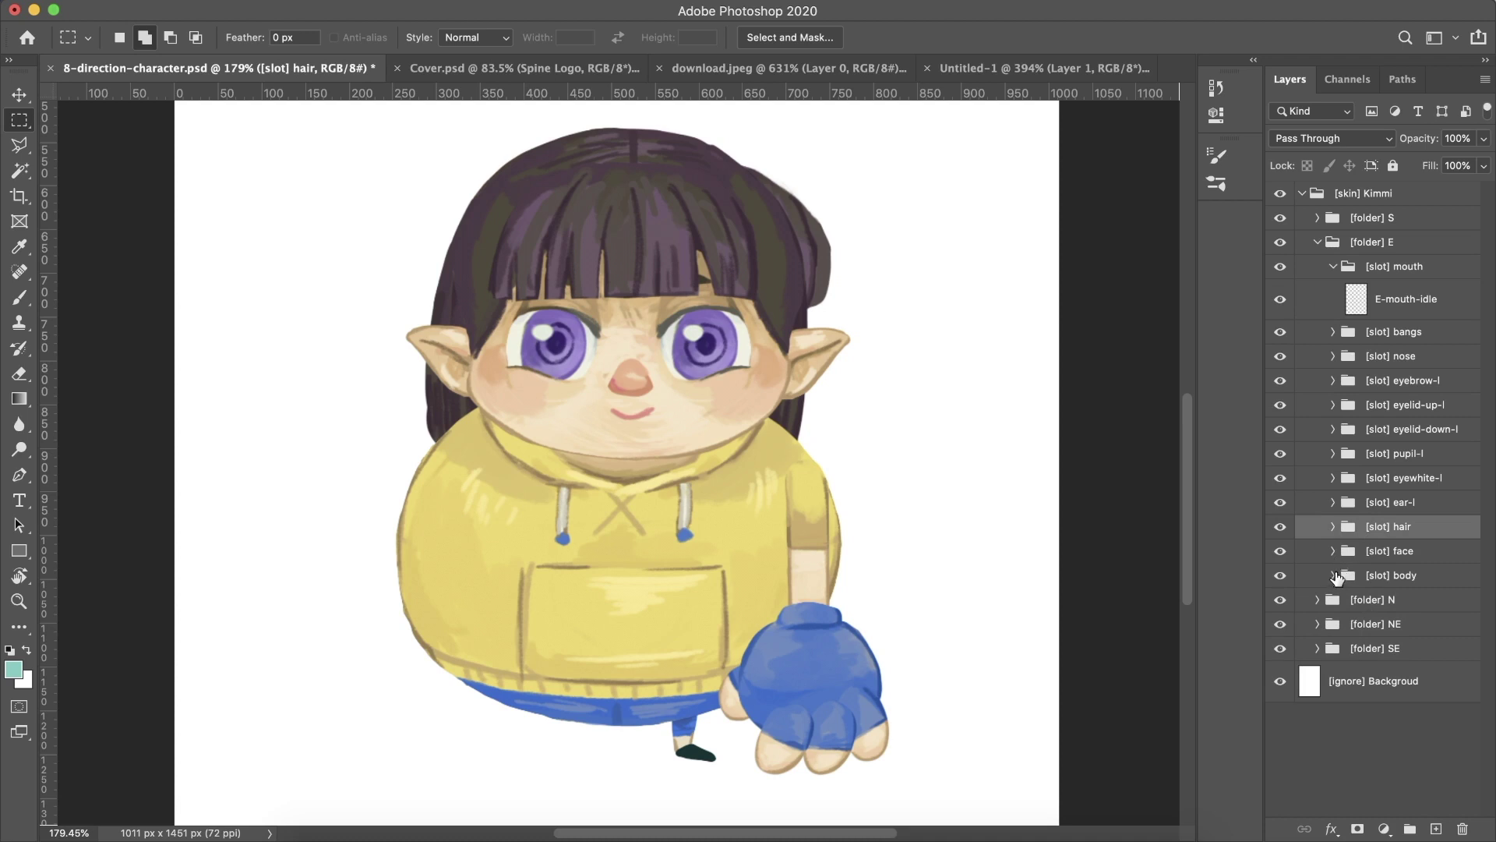
- Expand [slot] body, then its [merge] E-body group to reveal the combined layers
click(1334, 575)
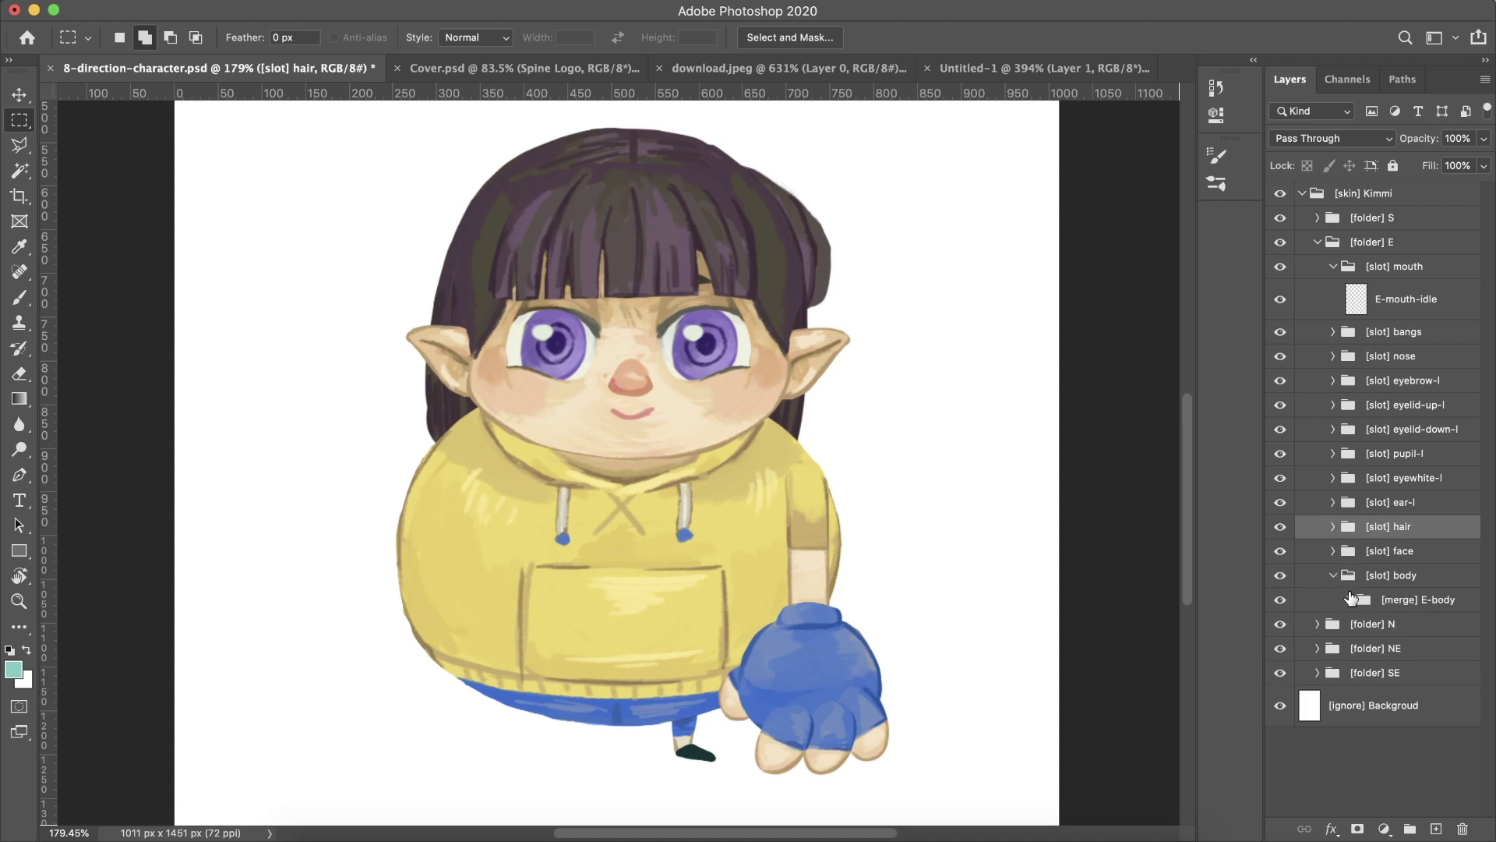
click(1349, 601)
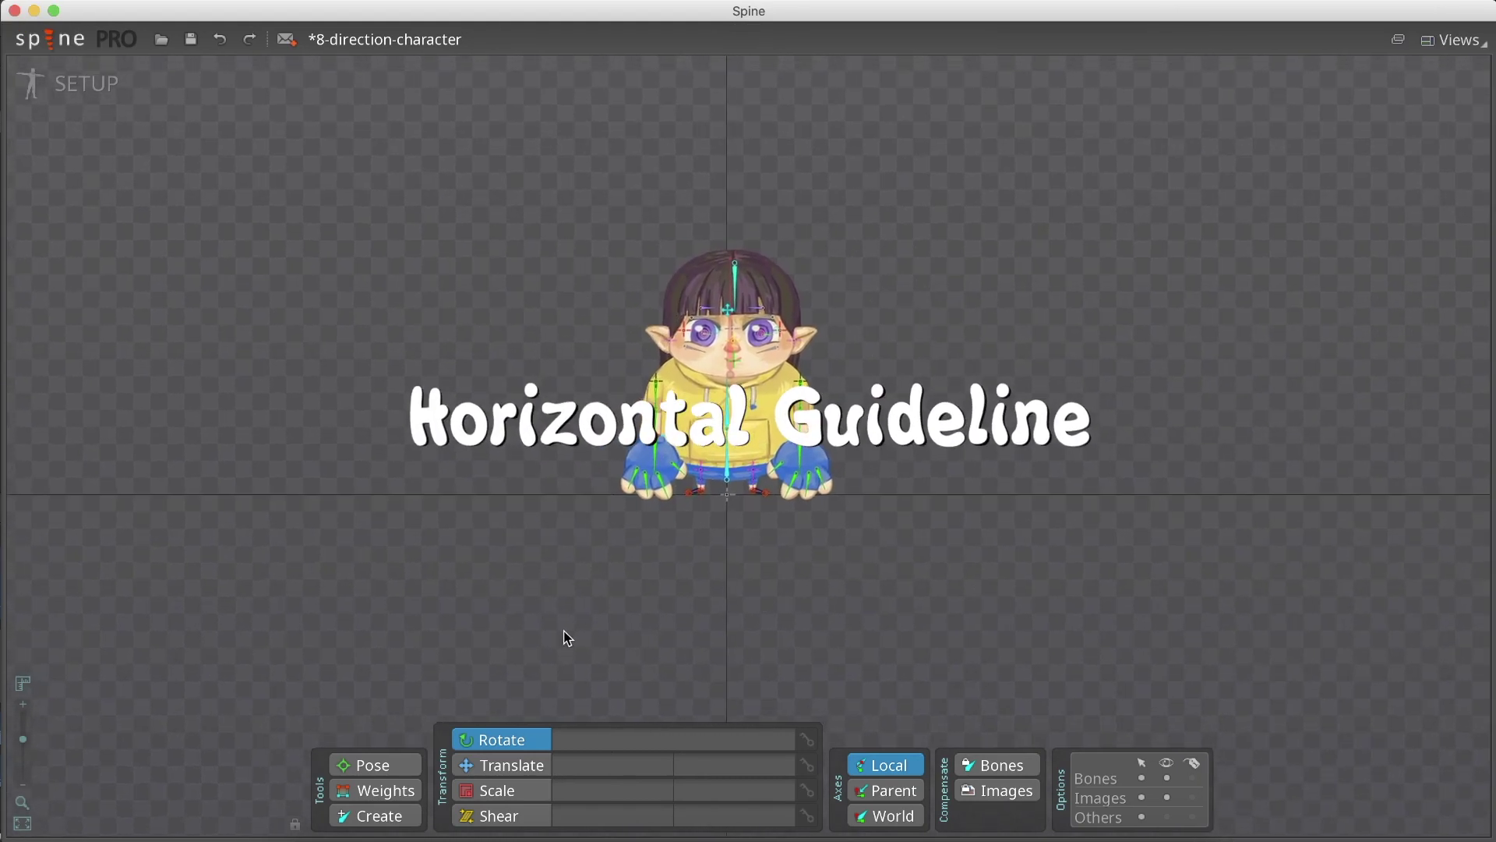
scroll(683, 542, up, 5)
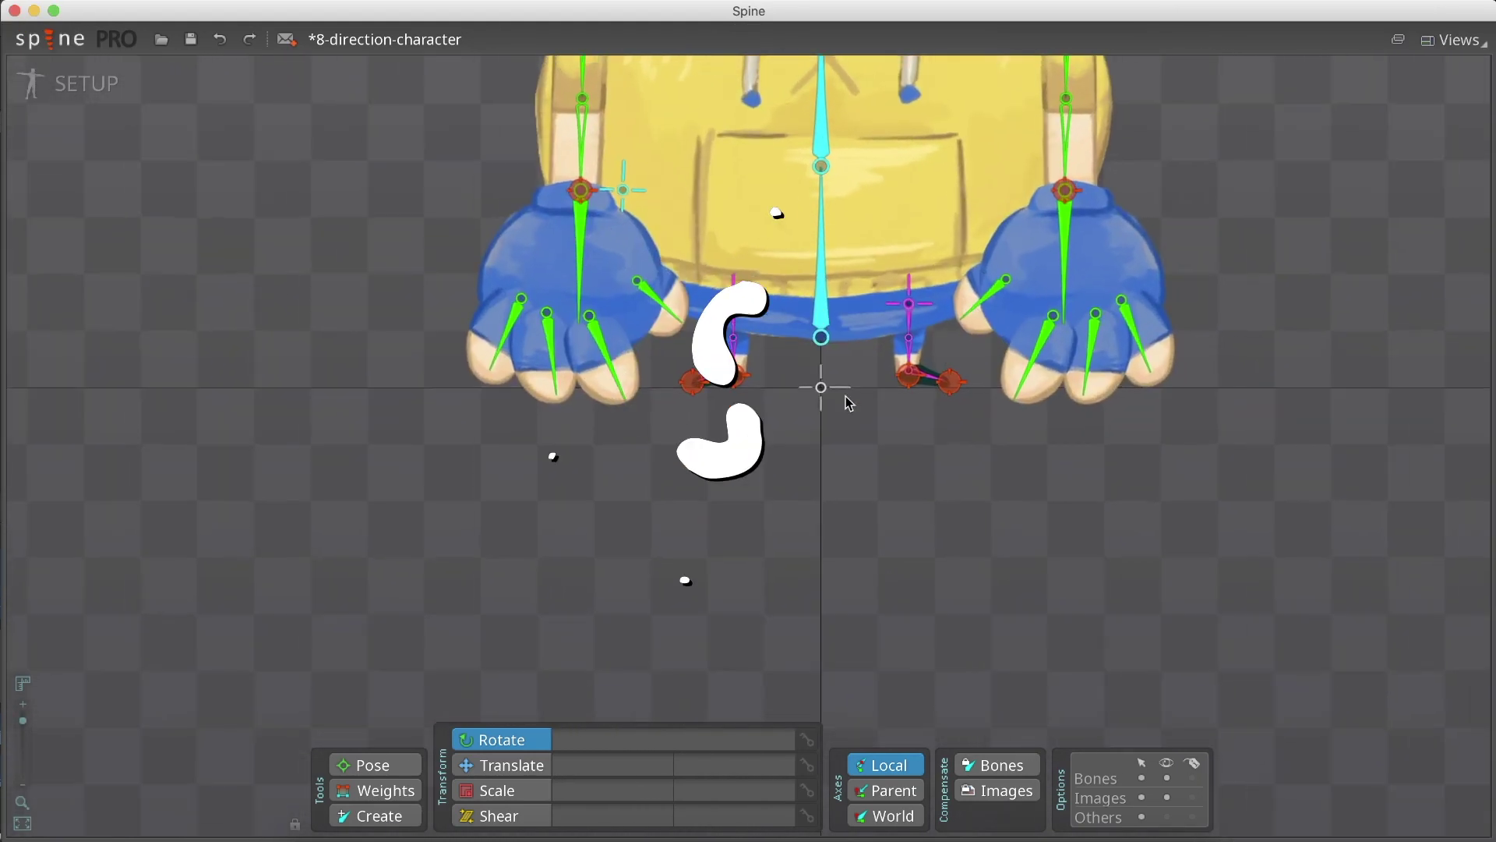
scroll(945, 404, up, 5)
- Pan the viewport to Kimmi's feet on the ground line and preview walk-S
drag(706, 414, 700, 508)
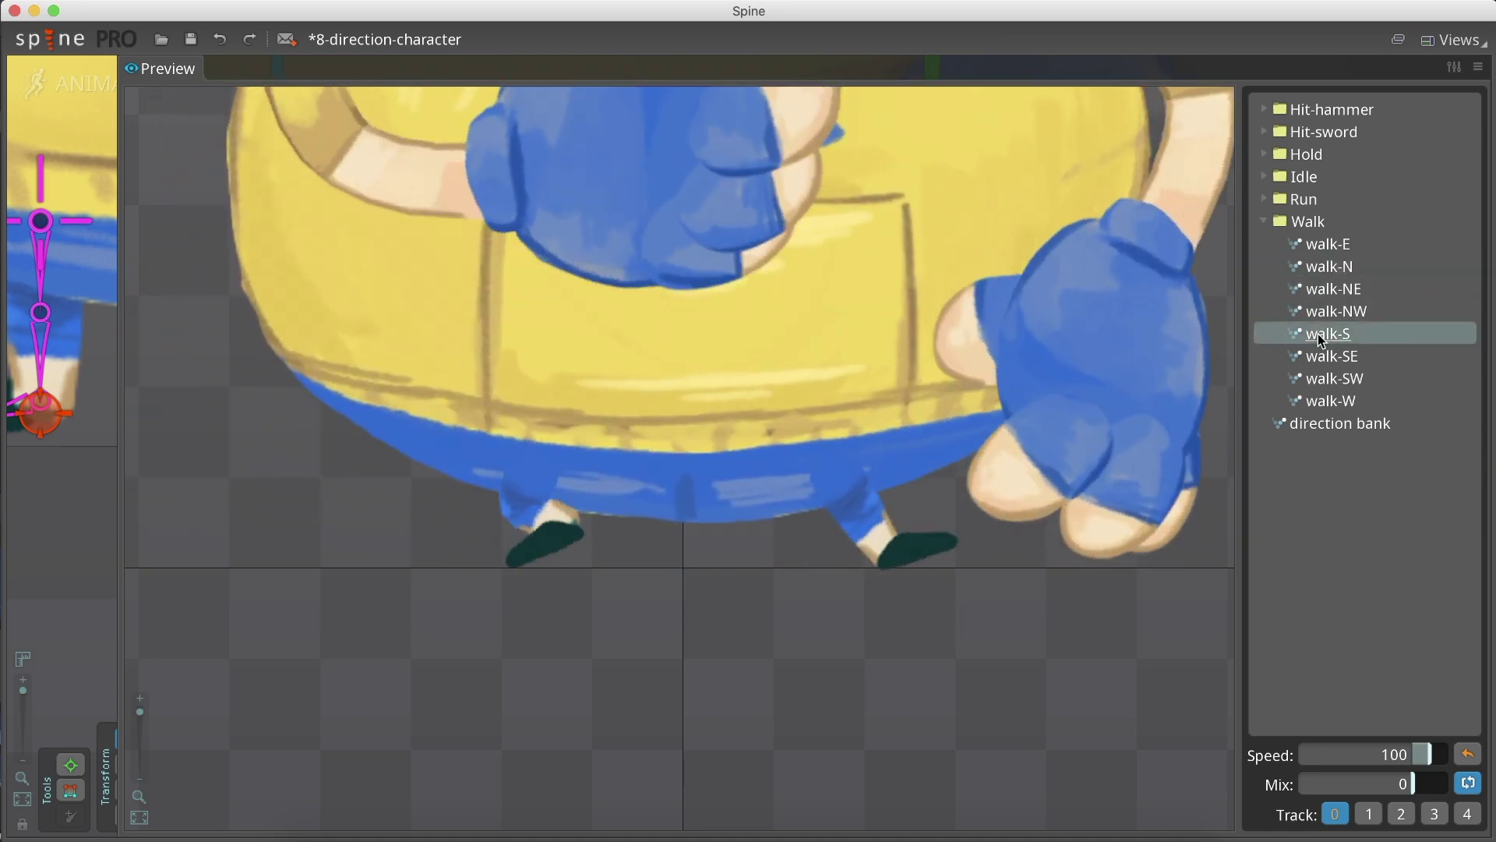
click(1334, 245)
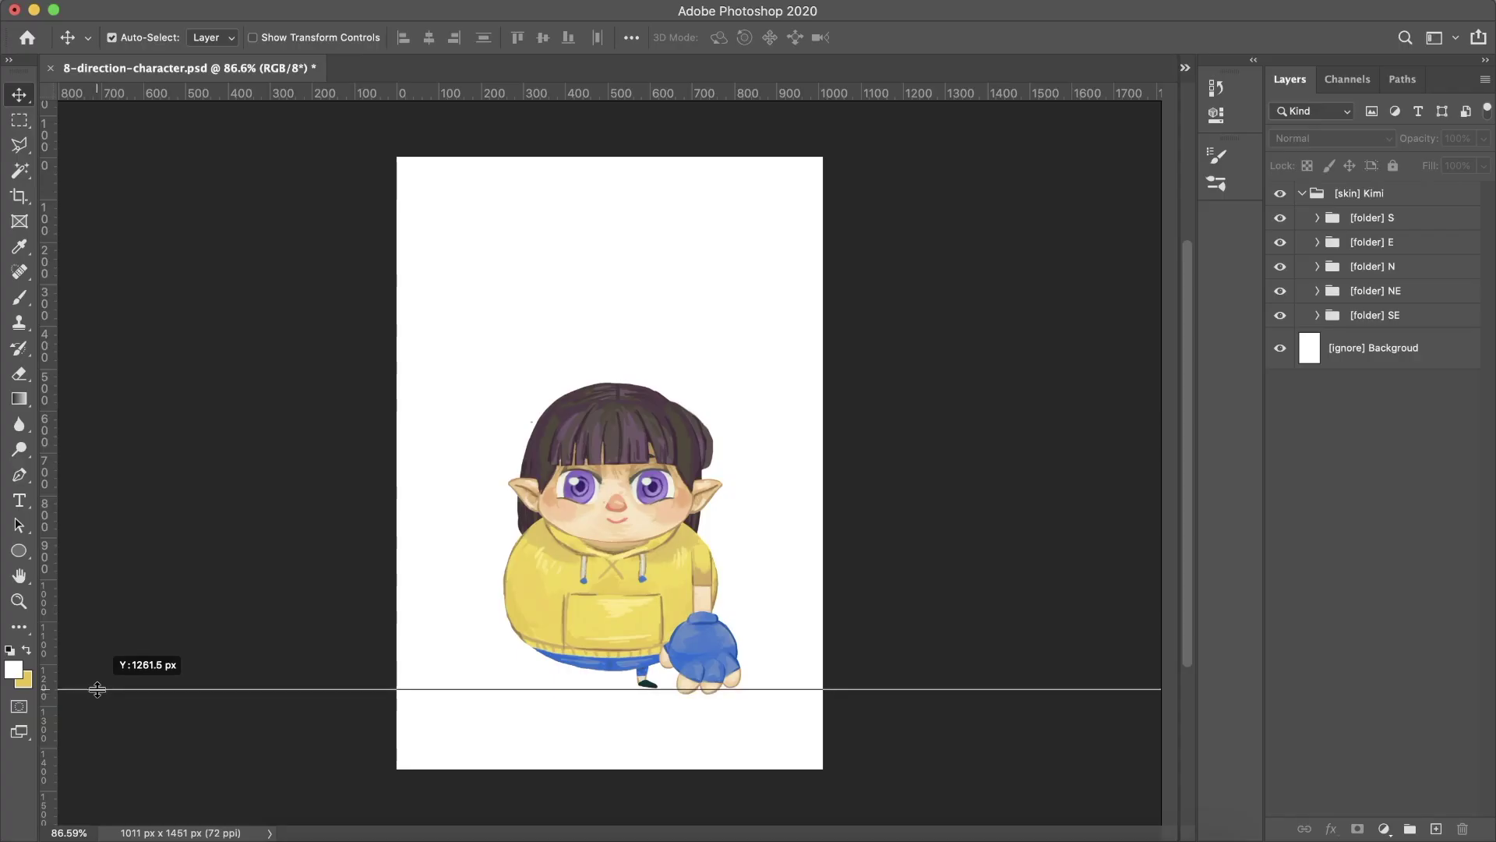
- Set the ruler origin where guides at the feet and body centre cross, then hide rulers
drag(147, 689, 106, 689)
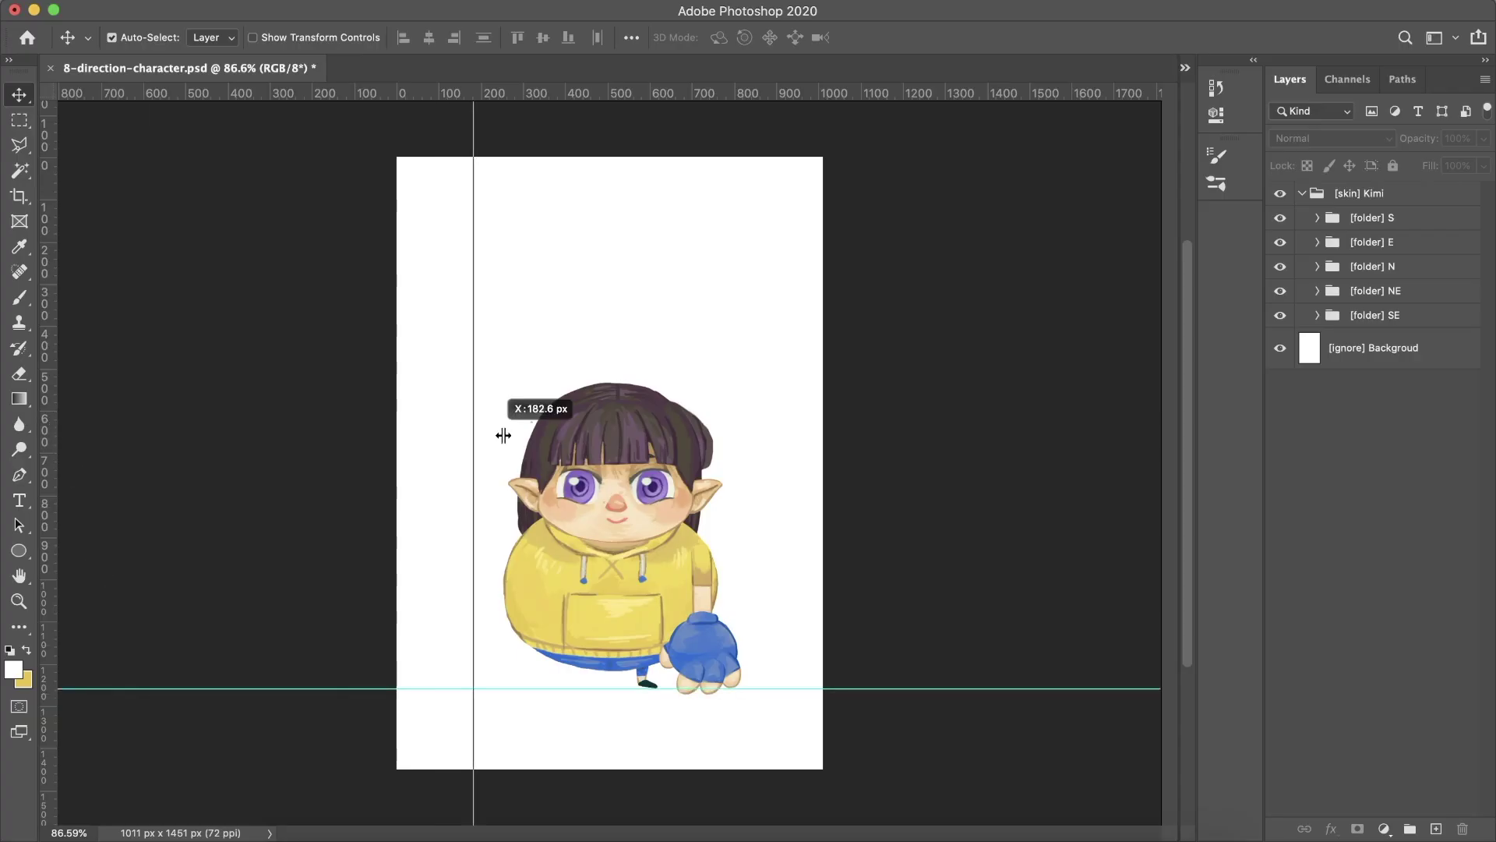
drag(38, 427, 616, 416)
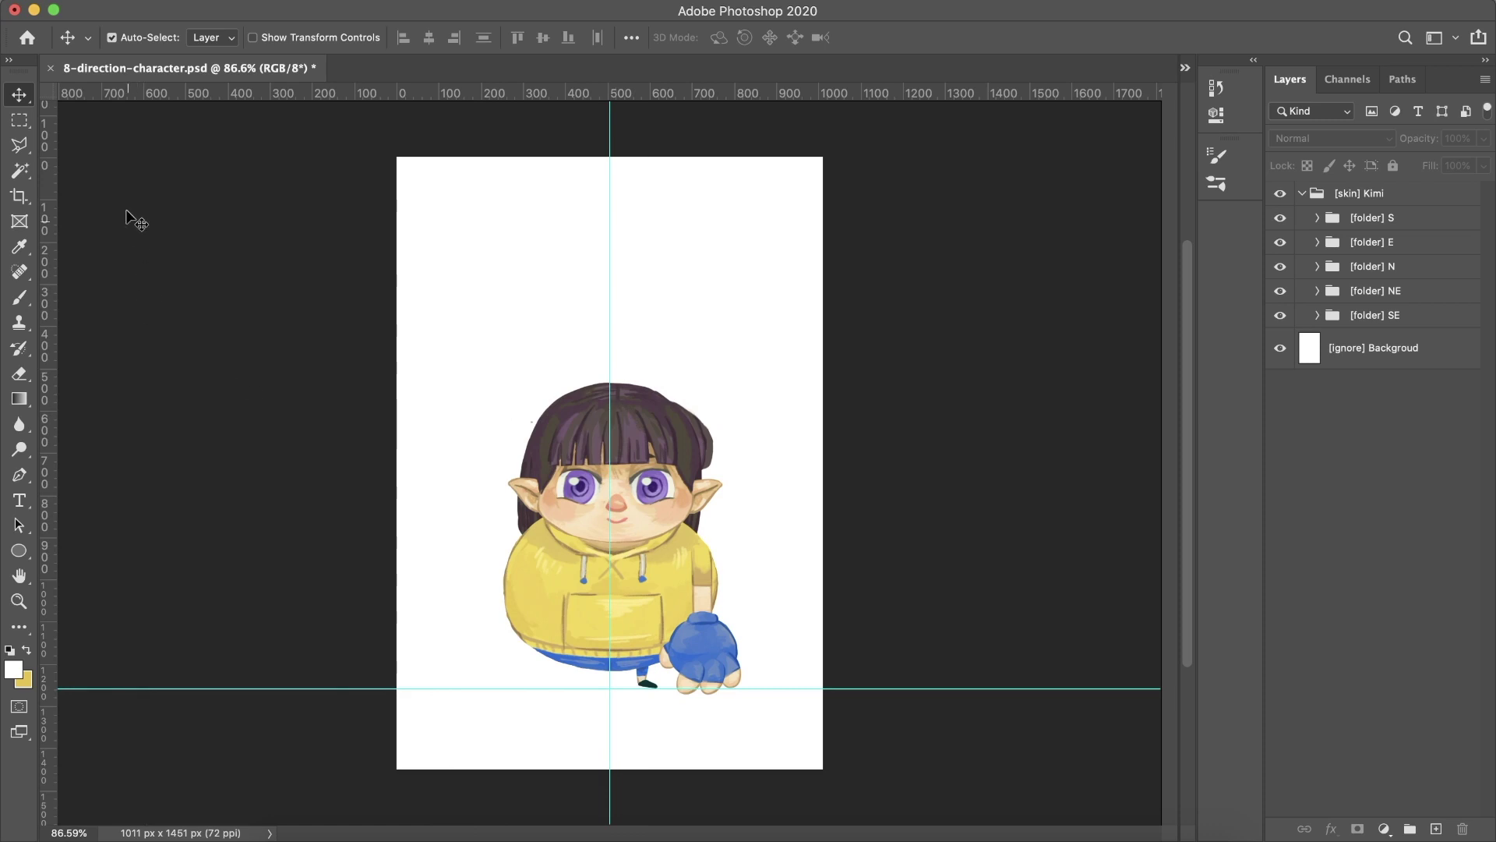
mouse_move(52, 94)
mouse_down()
mouse_move(480, 587)
mouse_move(609, 687)
mouse_up()
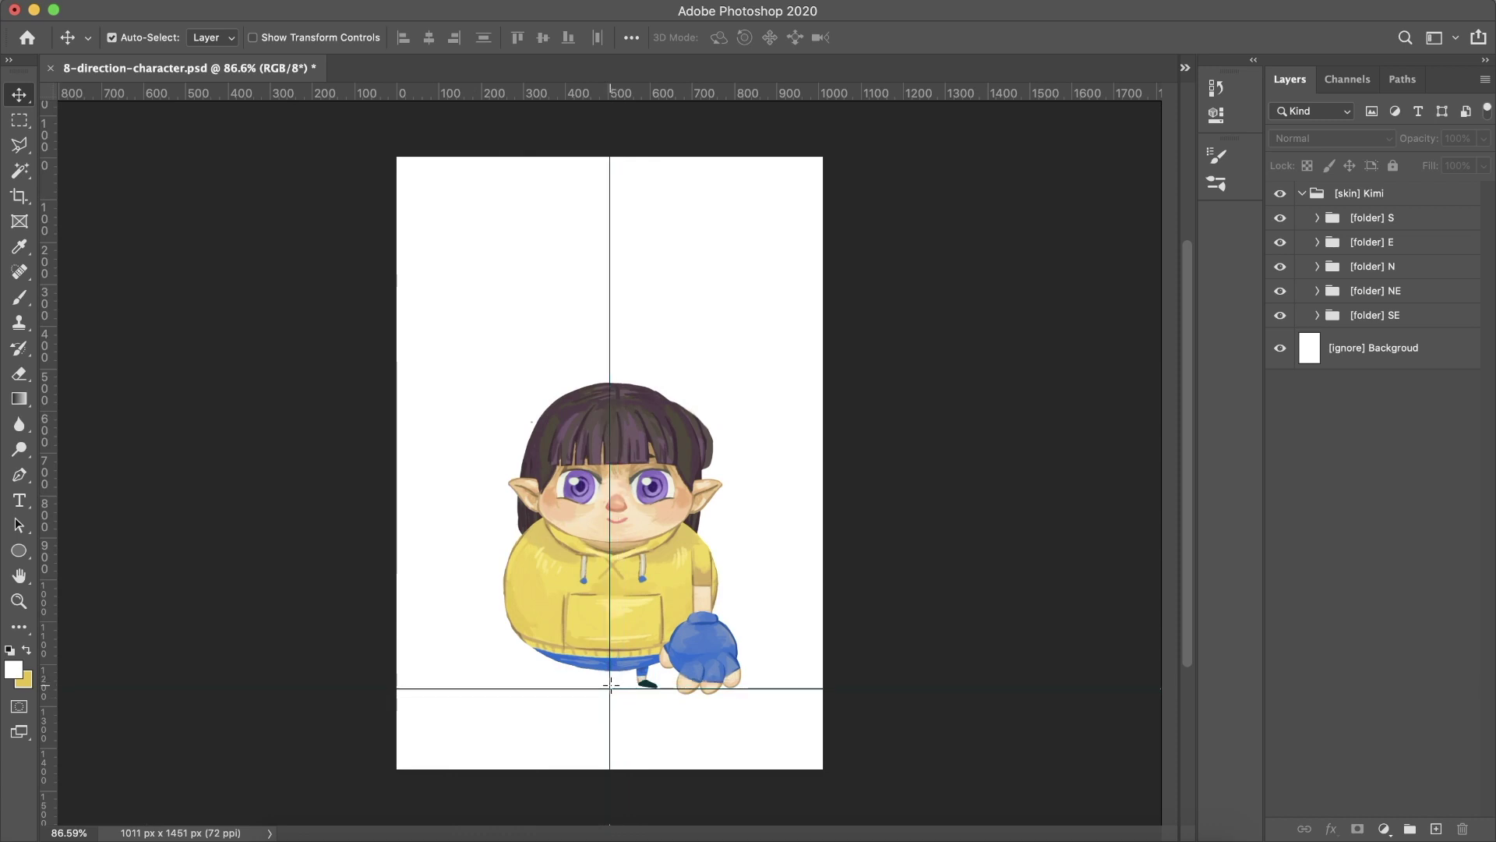
drag(609, 688, 610, 689)
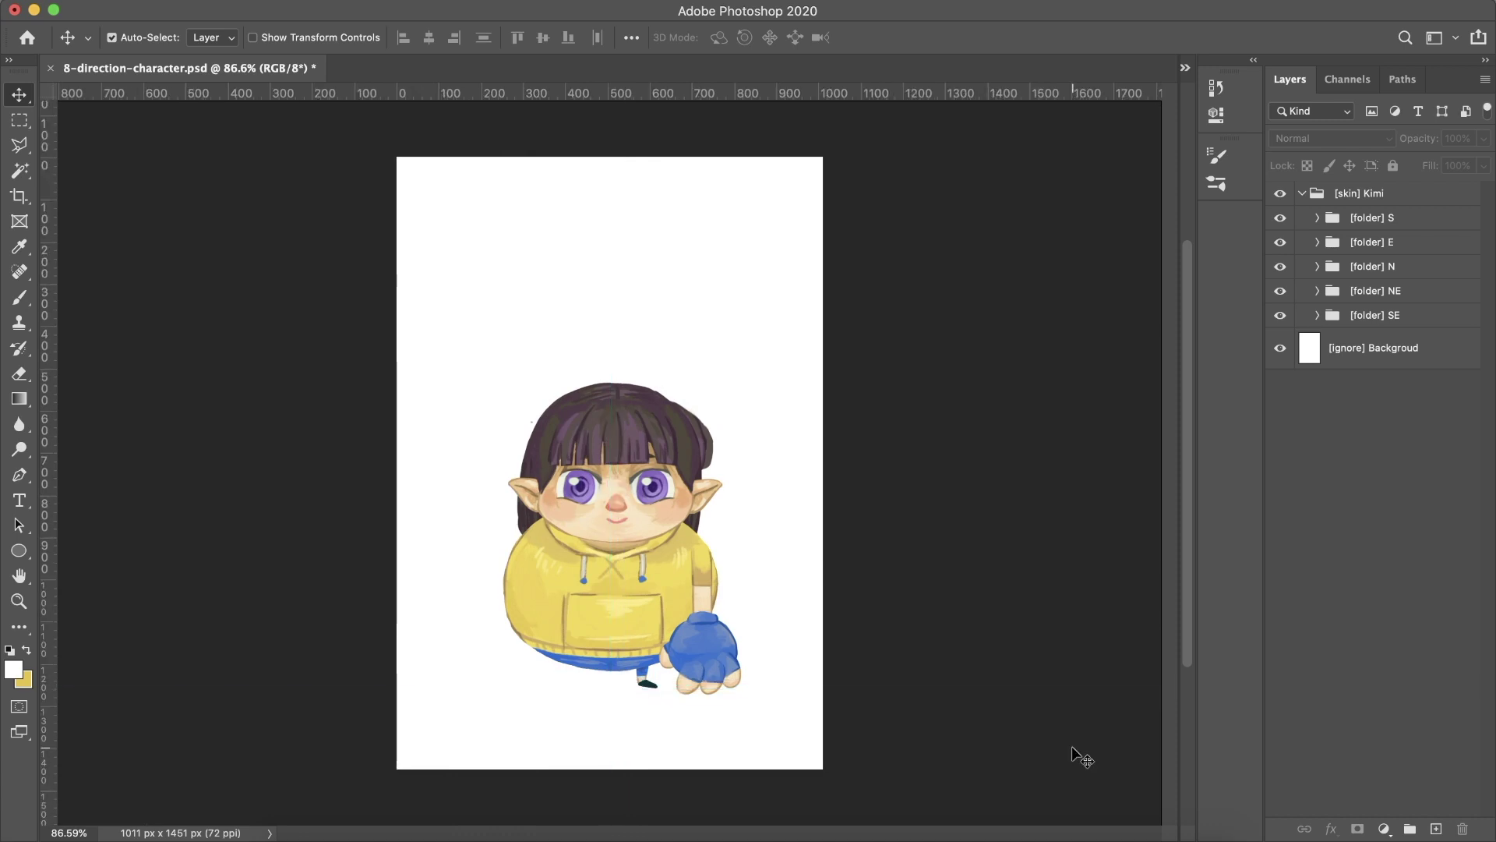
key(super+r)
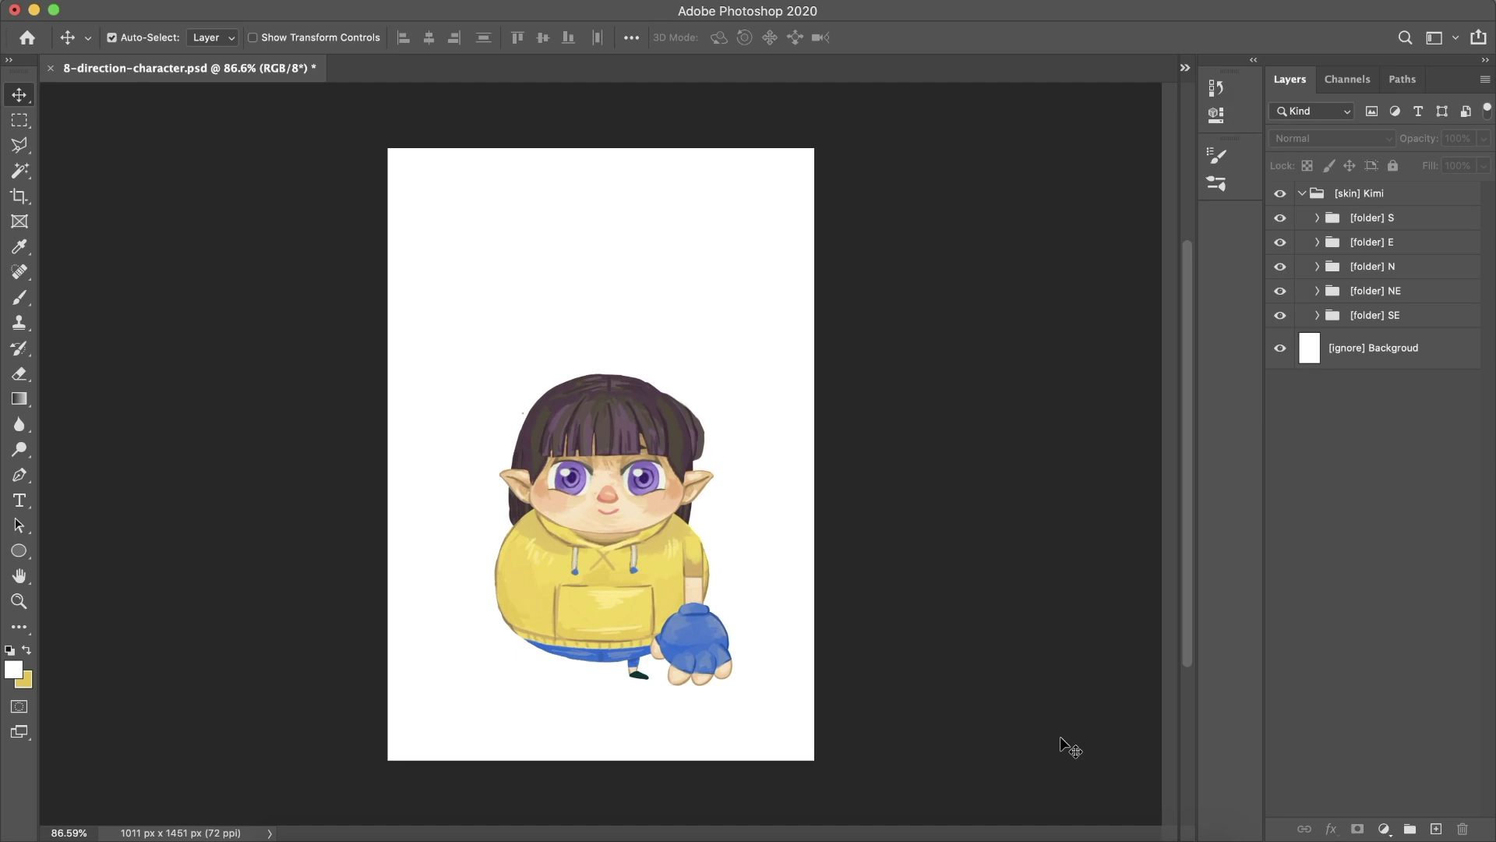
- Show the rulers again, then select all skeleton bones and key them
key(super+r)
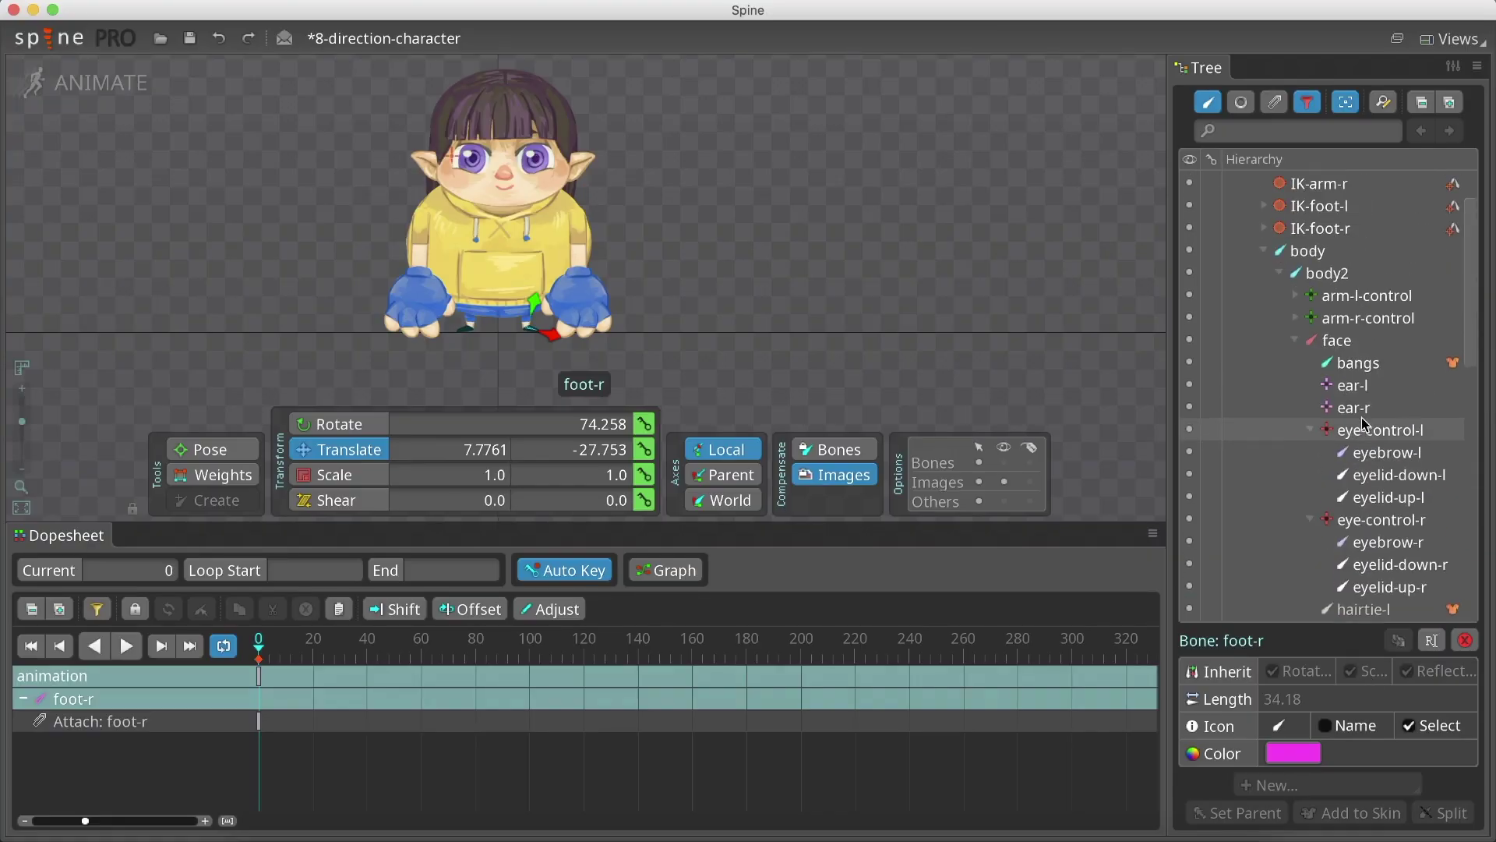
key(ctrl+a)
click(643, 449)
- At frame 1, show the east-facing attachments, including E eyebrow-l and eyelid-down-l
key(Escape)
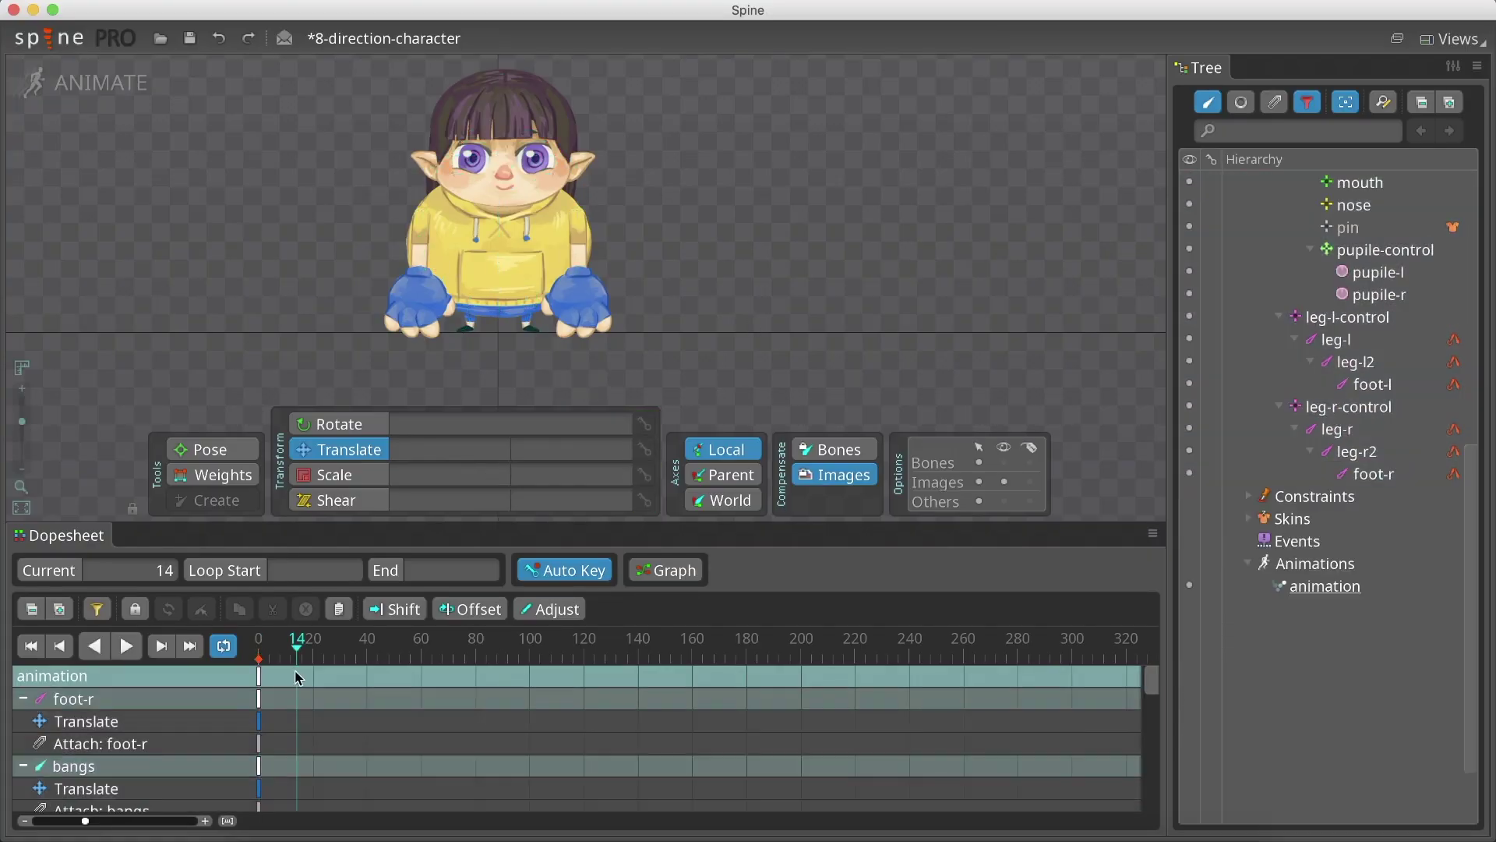
click(257, 659)
scroll(259, 658, up, 5)
click(302, 658)
click(1274, 102)
click(1298, 130)
text(E)
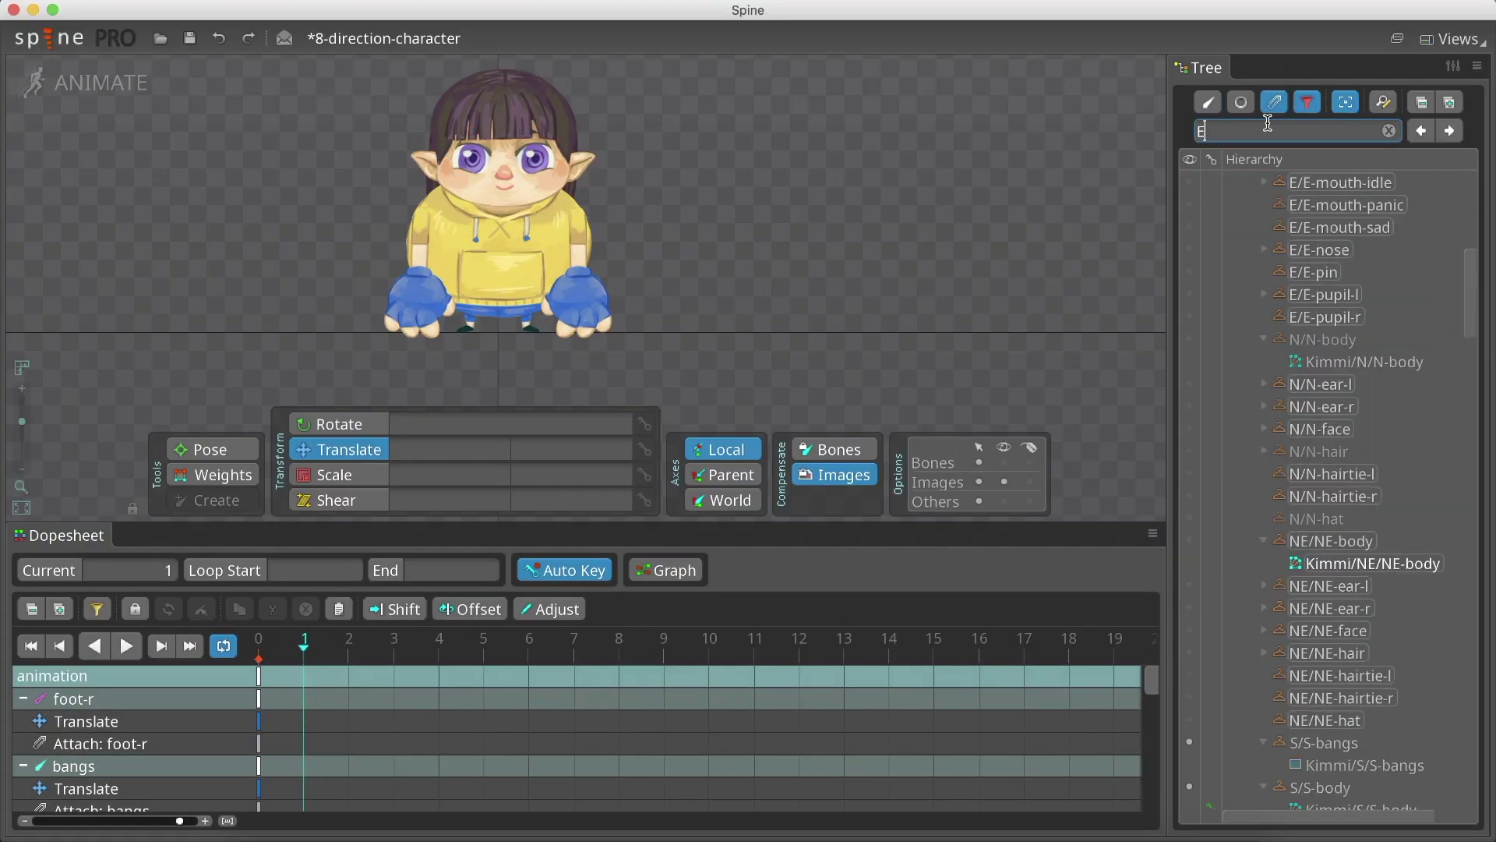
text(/)
drag(1190, 227, 1190, 728)
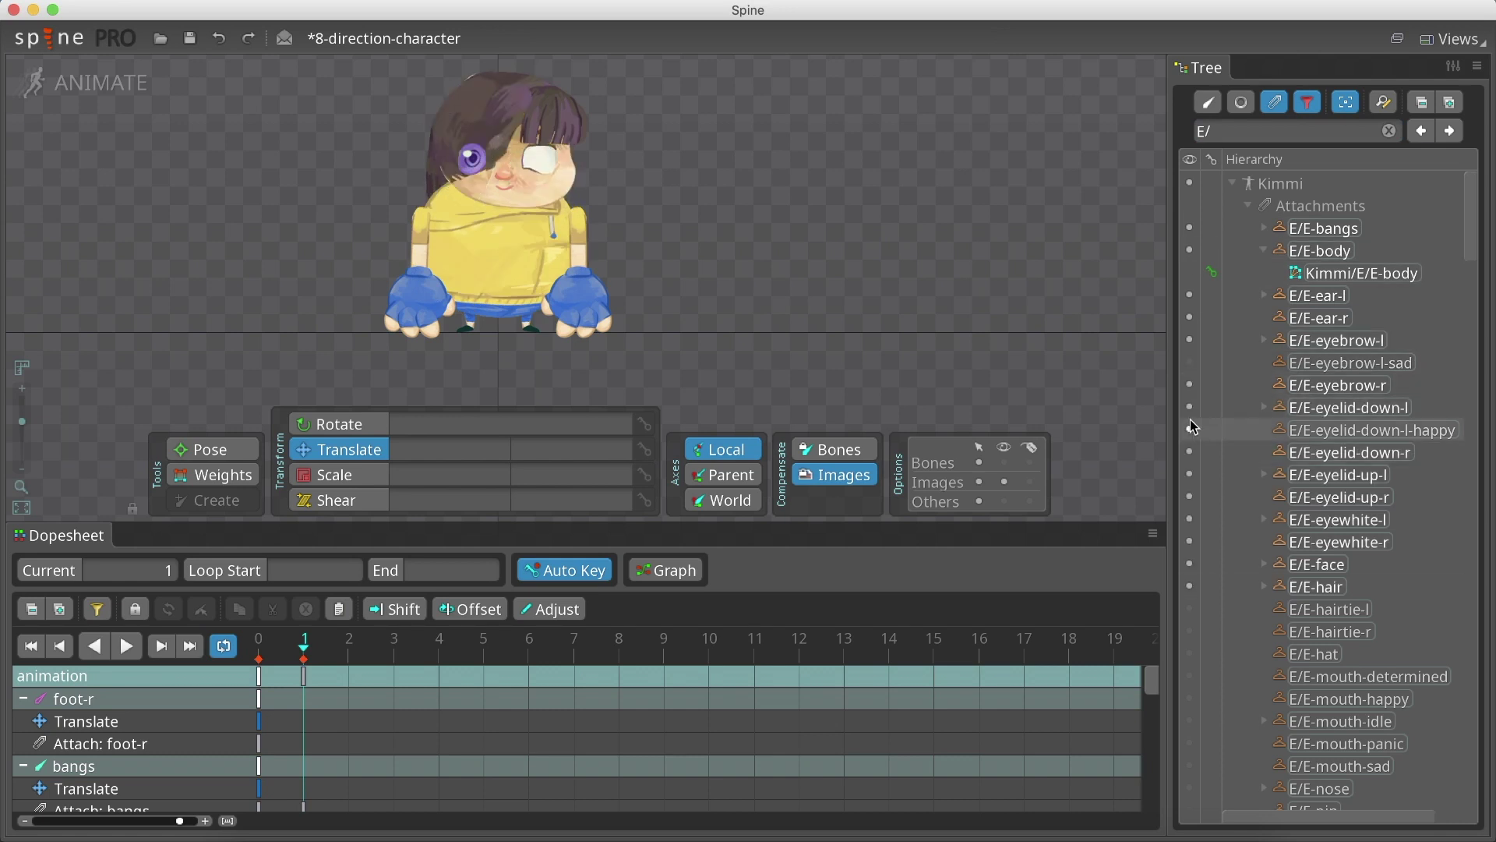
click(1188, 340)
click(1189, 407)
scroll(1194, 491, down, 3)
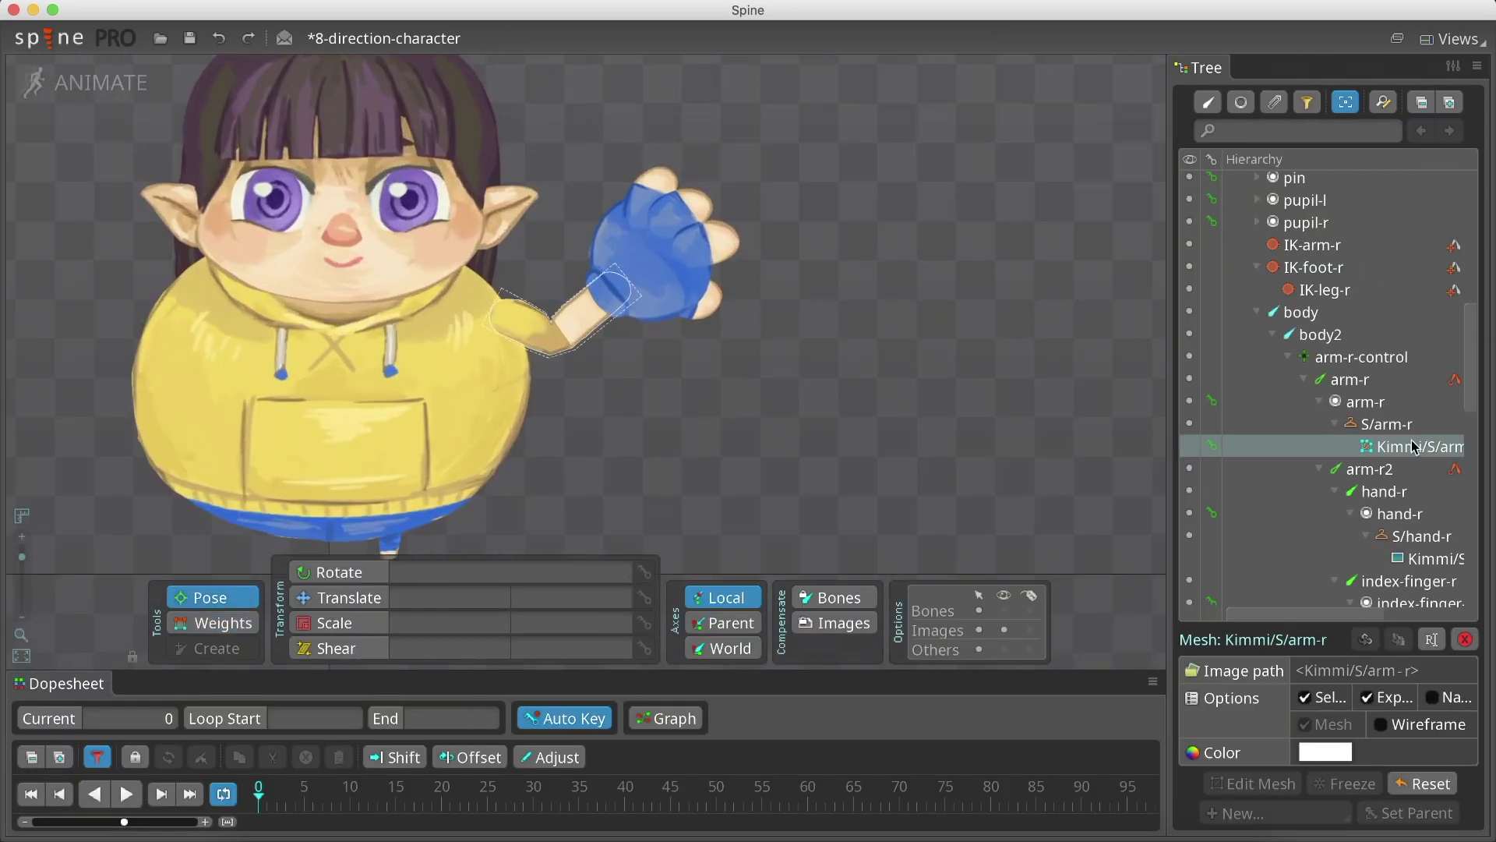
- Smooth the arm mesh weights on the arm-r bone
click(923, 165)
click(928, 258)
click(385, 317)
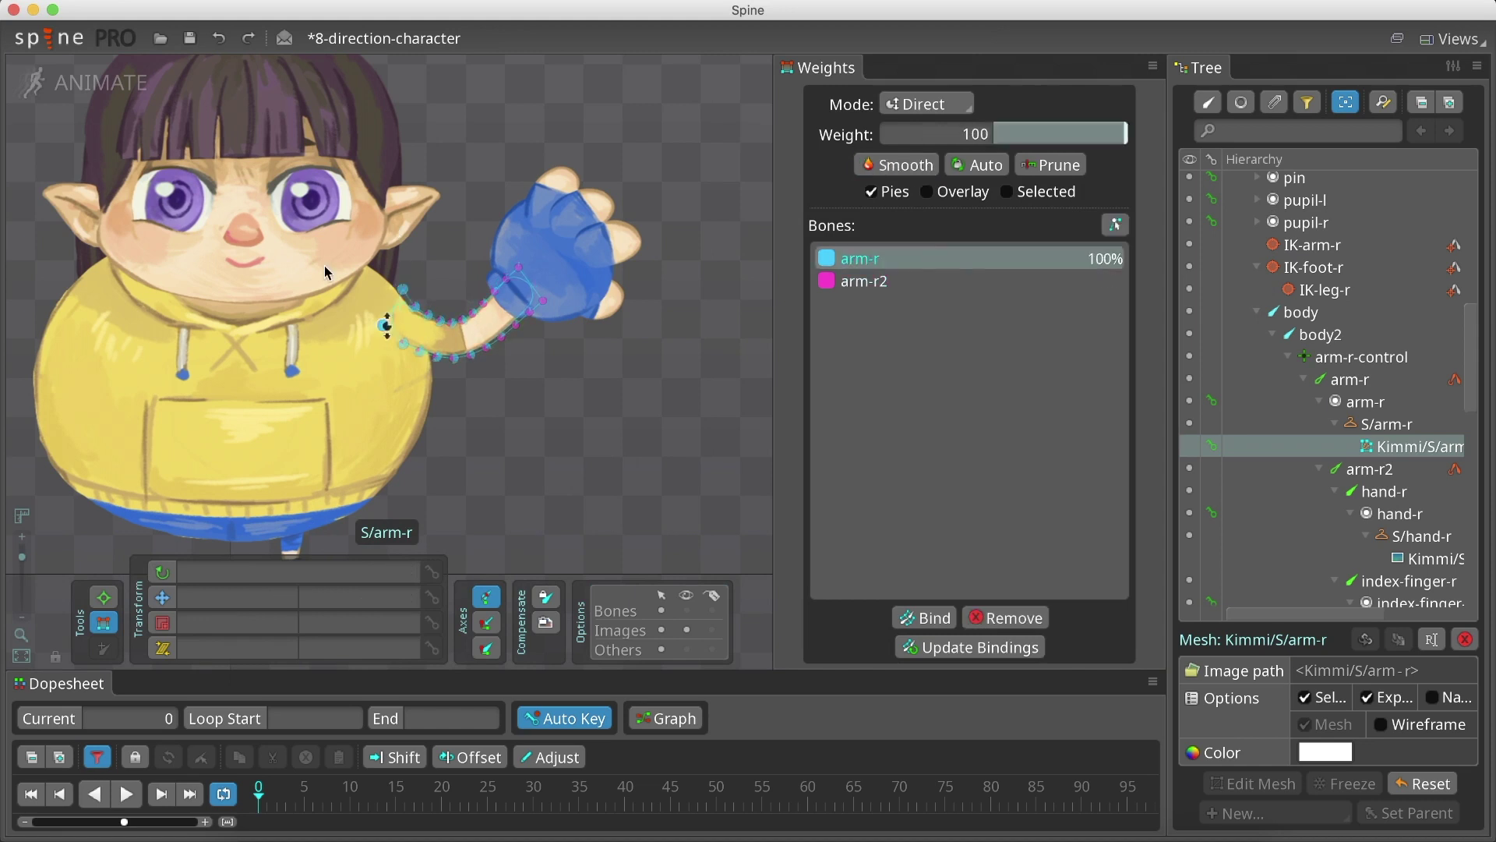
click(690, 295)
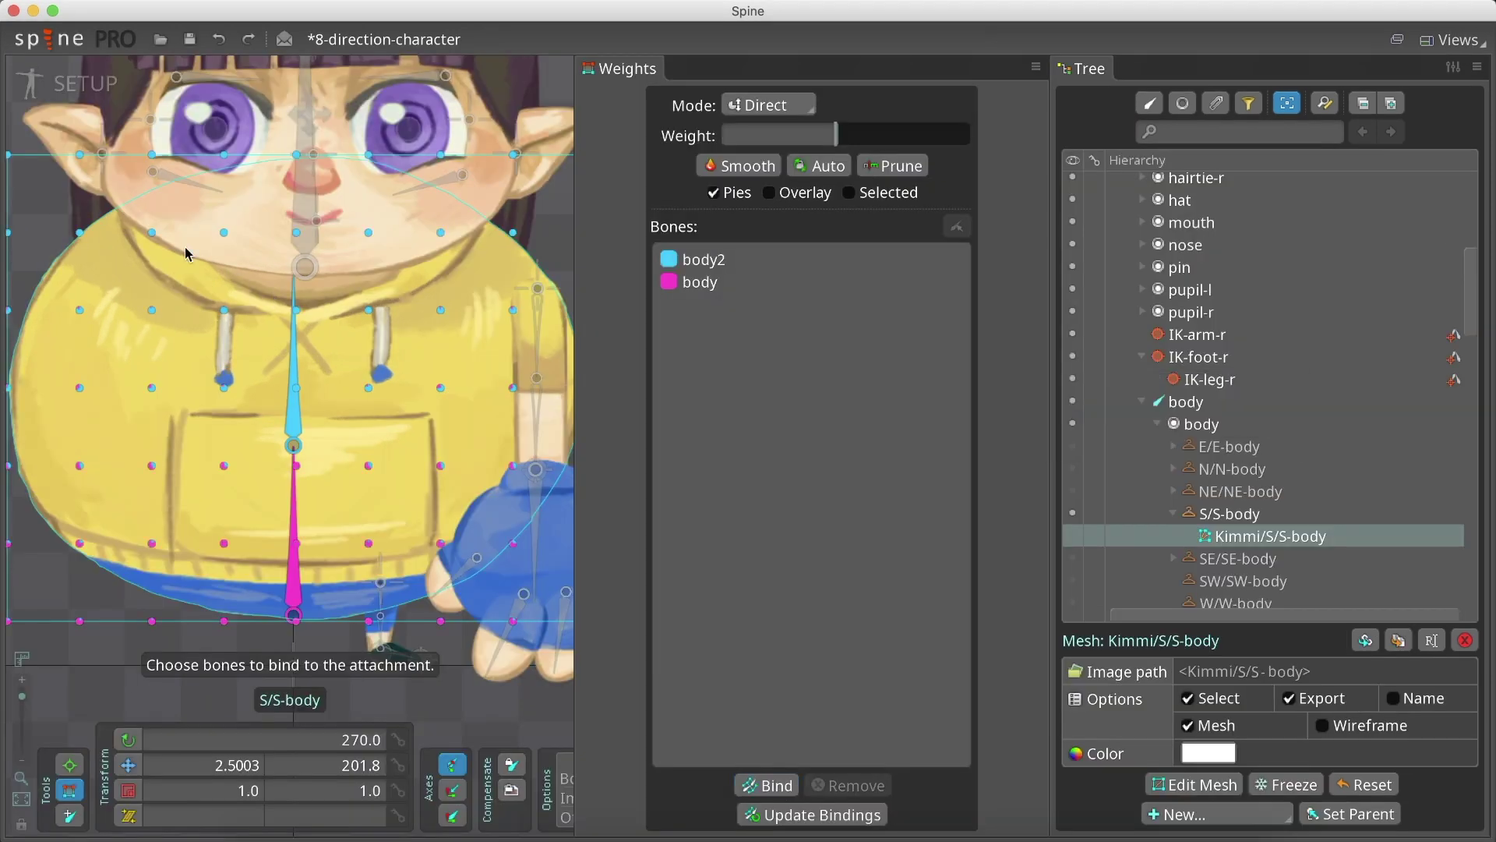
- Pose Kimmi by stretching the right arm out and shifting the torso down
click(84, 84)
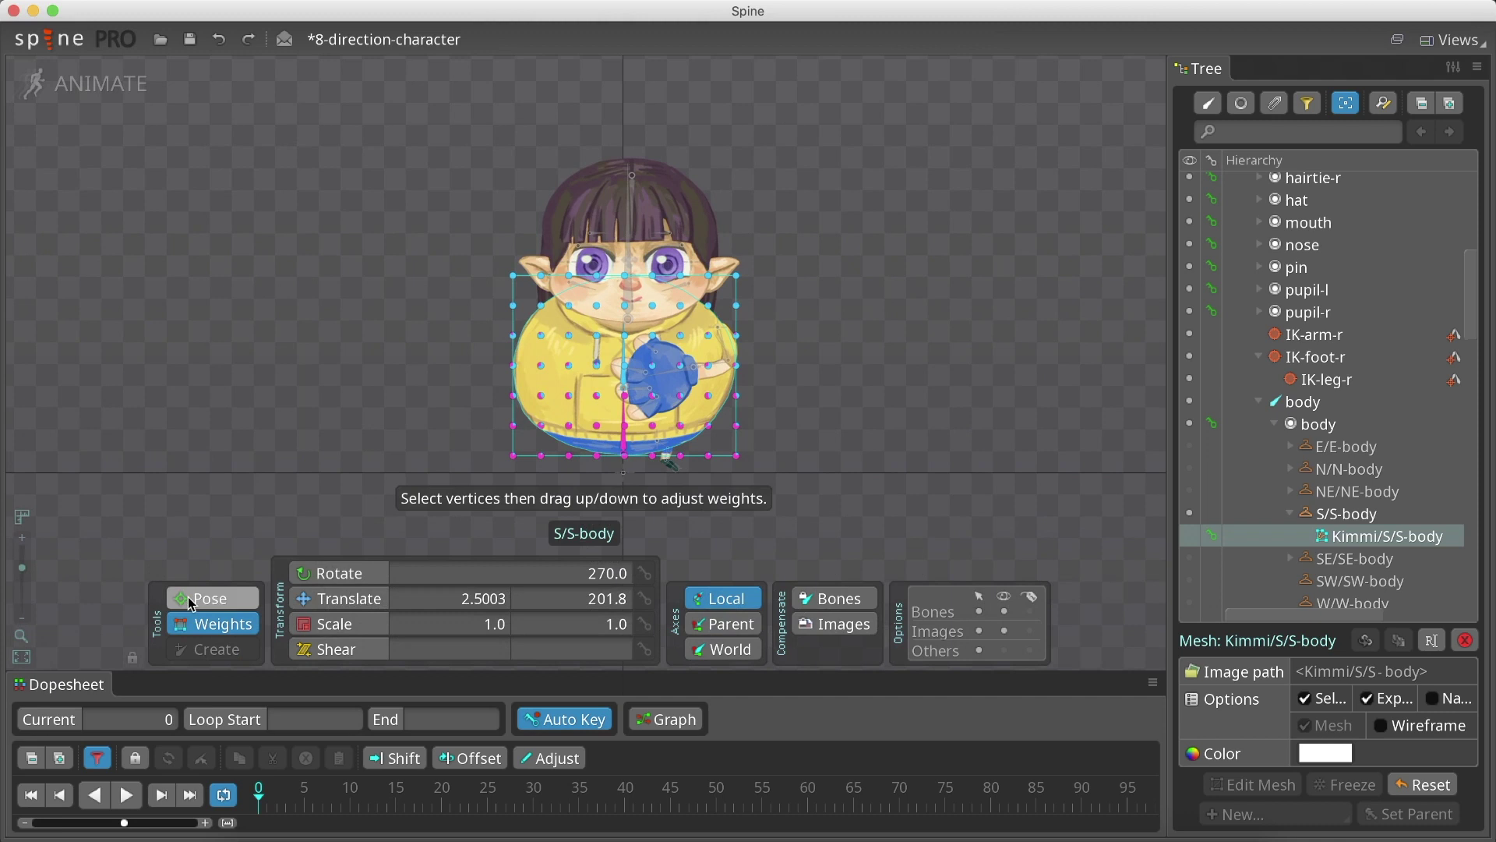
drag(683, 364, 780, 303)
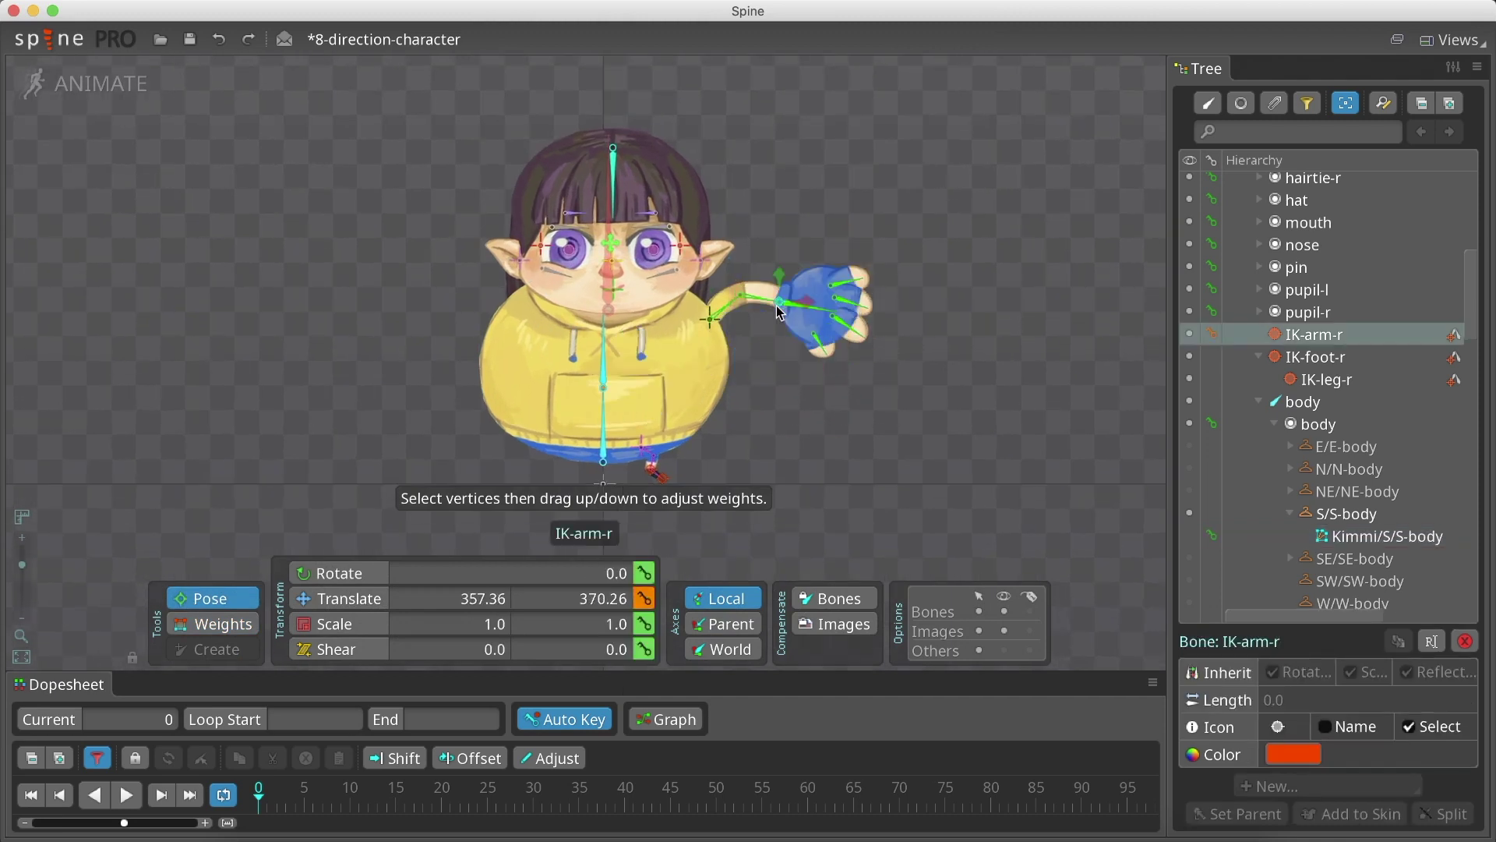
mouse_move(615, 375)
mouse_down()
mouse_move(598, 431)
mouse_move(611, 435)
mouse_up()
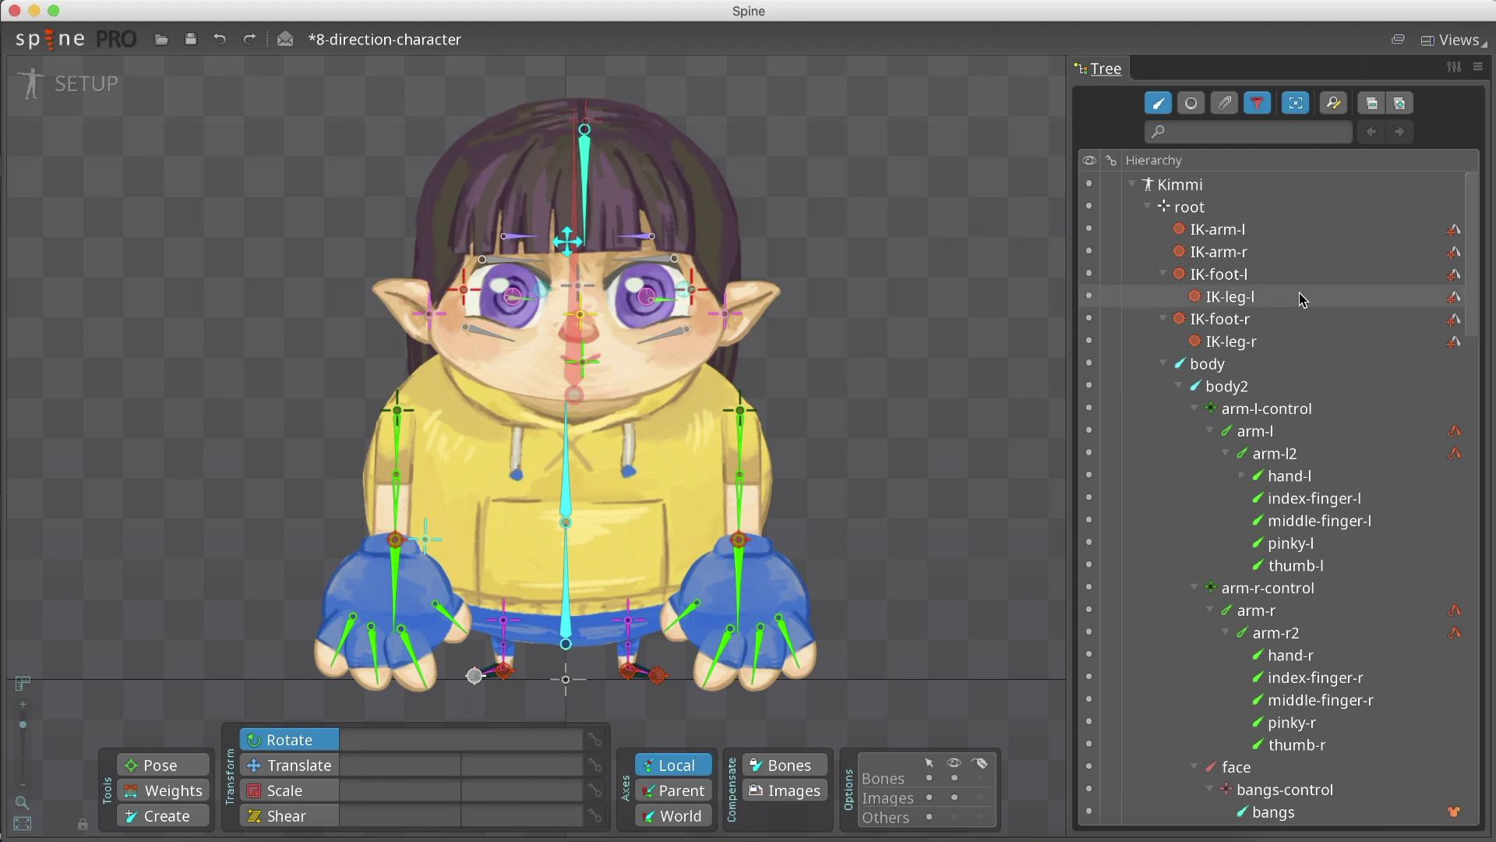
scroll(1297, 296, down, 3)
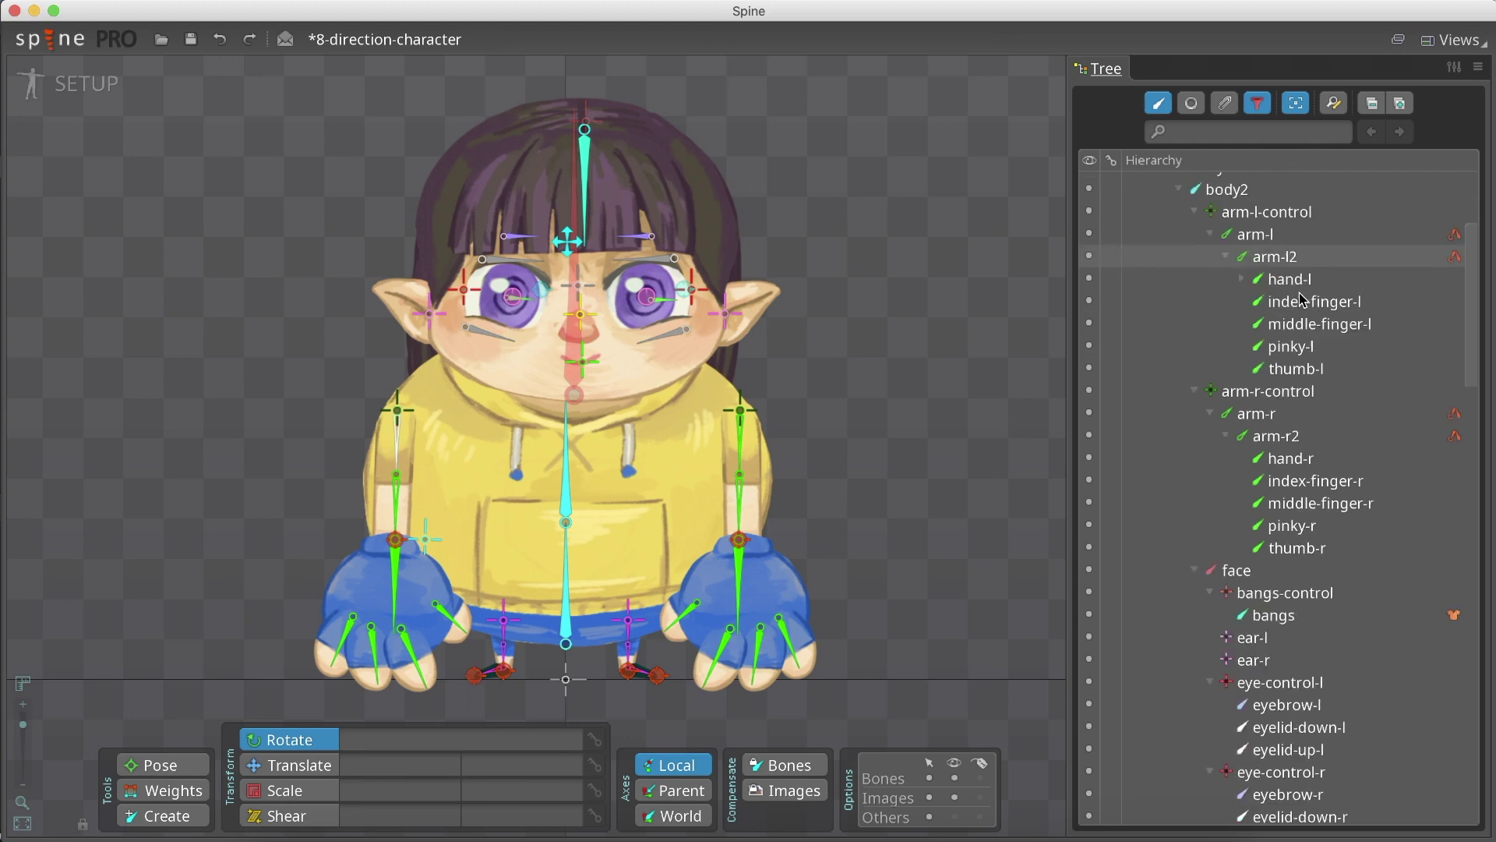
scroll(1301, 300, down, 5)
scroll(1299, 299, down, 1)
scroll(1298, 298, down, 4)
scroll(1300, 298, down, 4)
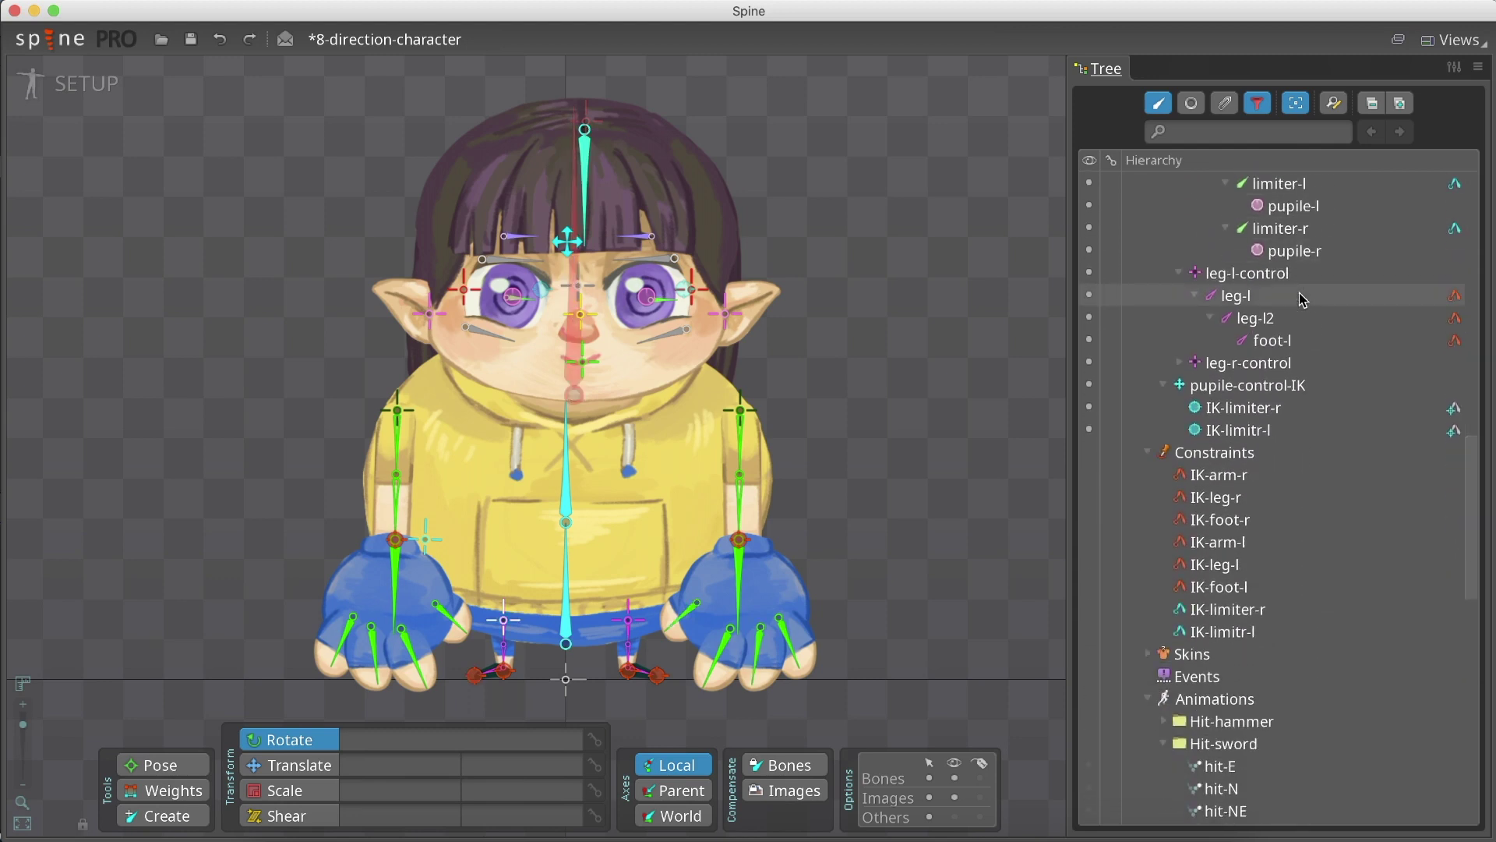